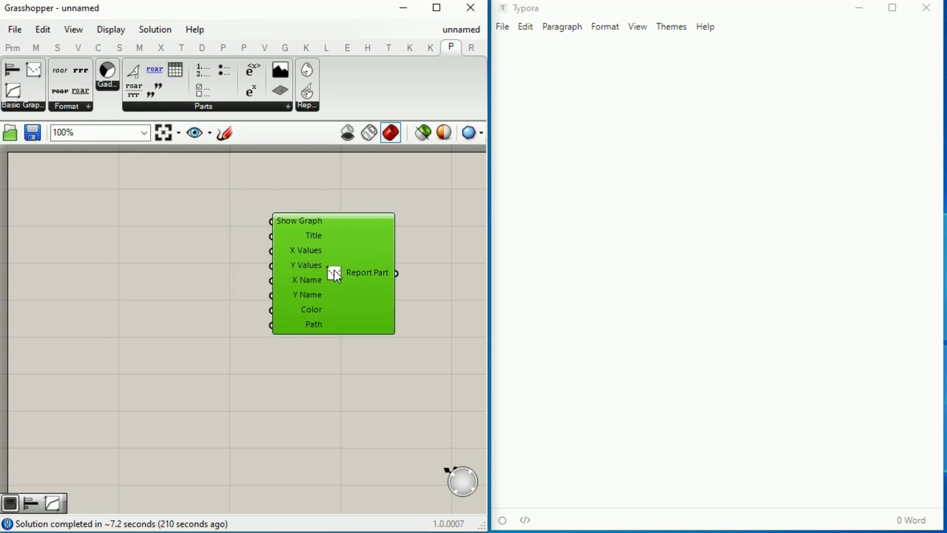
Add a panel reading "Test title" and wire it to the graph component's Title input.
double_click(172, 182)
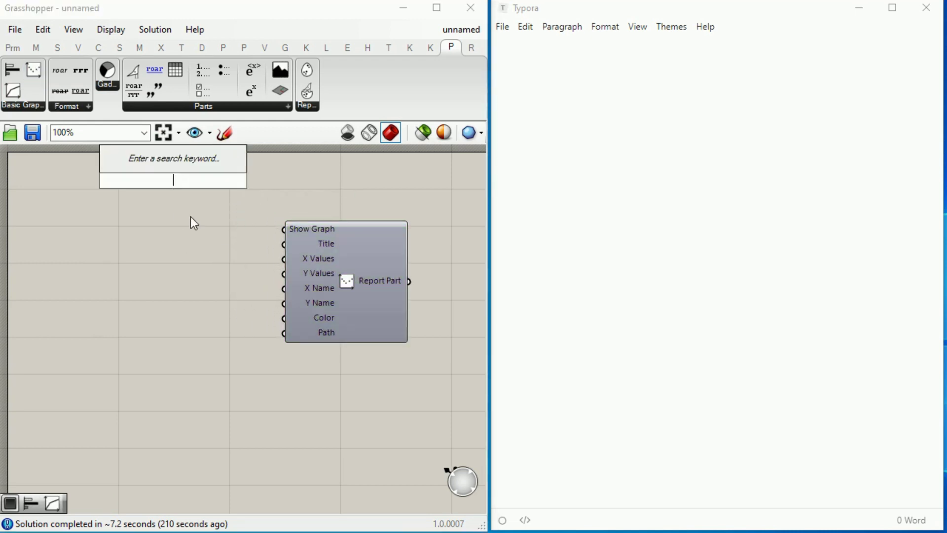
text(//)
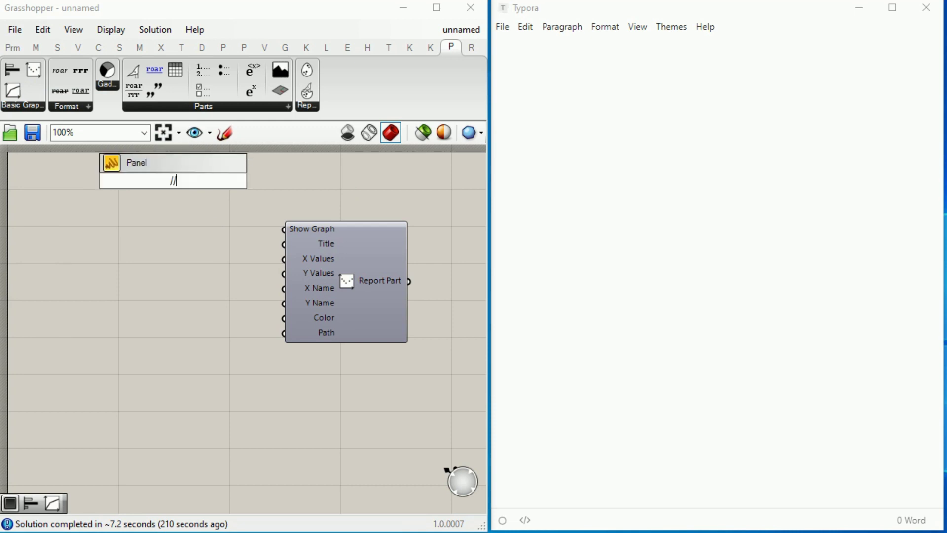
text(Test title)
key(Return)
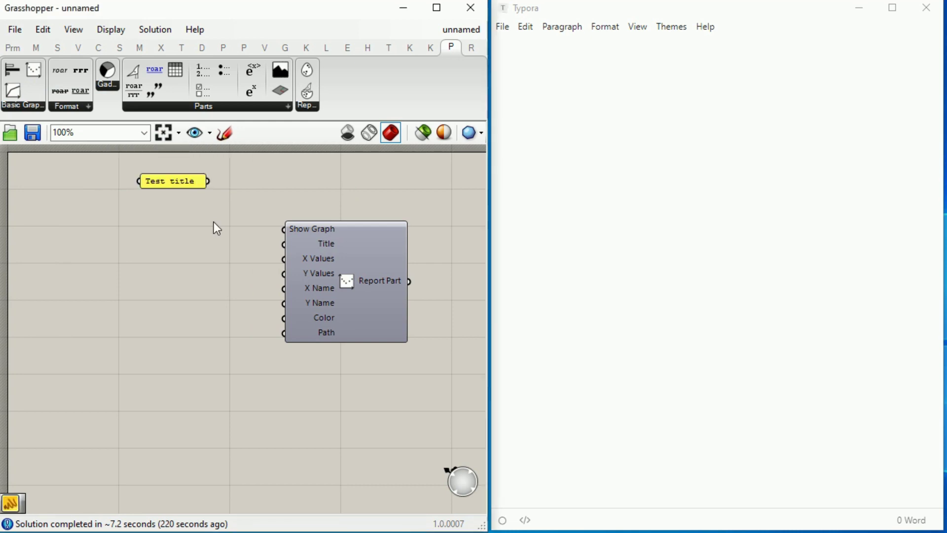
drag(186, 187, 239, 247)
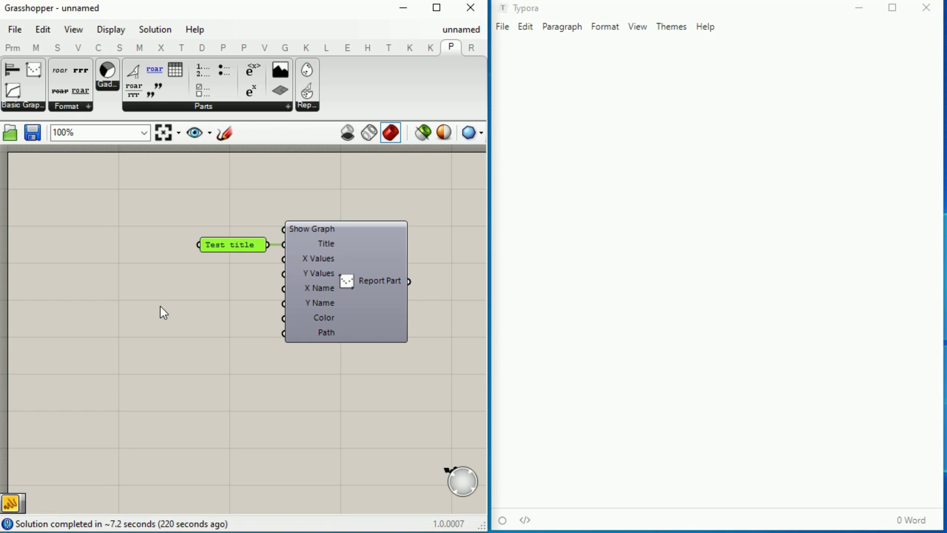
Add a Series component and place it to the left of the graph component.
double_click(144, 313)
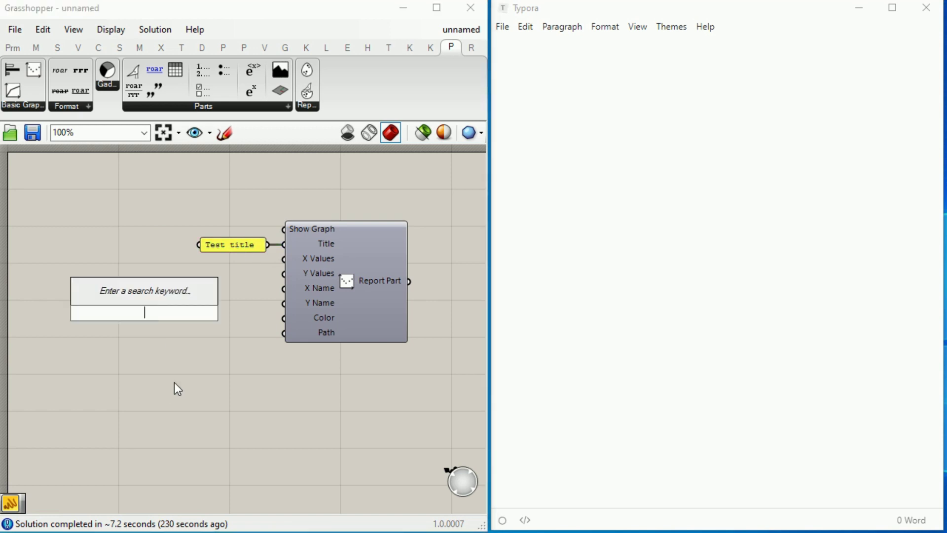
text(series)
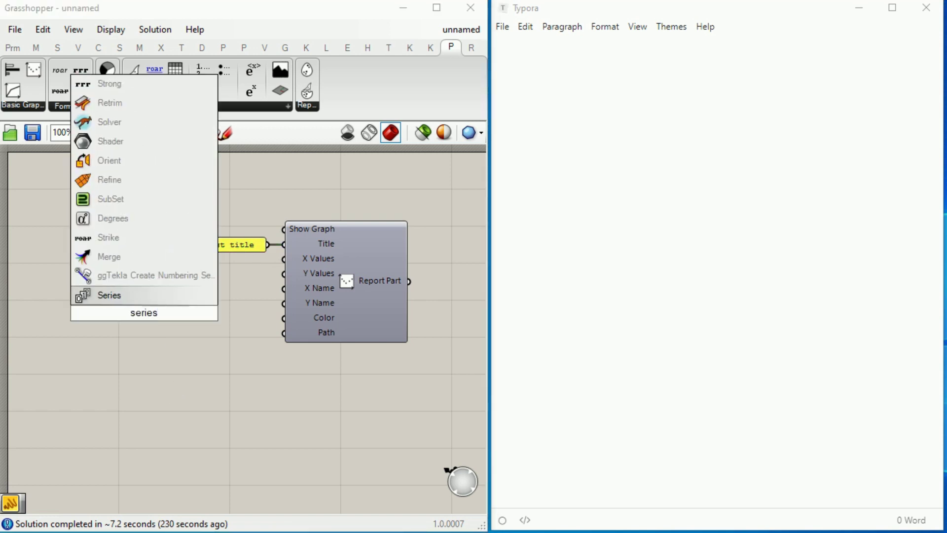
key(Return)
drag(149, 318, 151, 289)
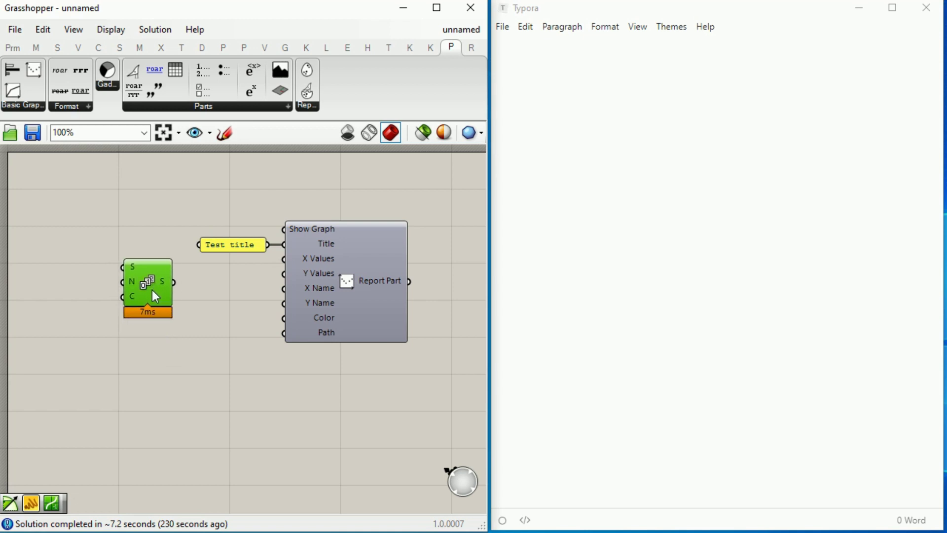
Add a Sine component and place it between the Series and graph components.
double_click(197, 359)
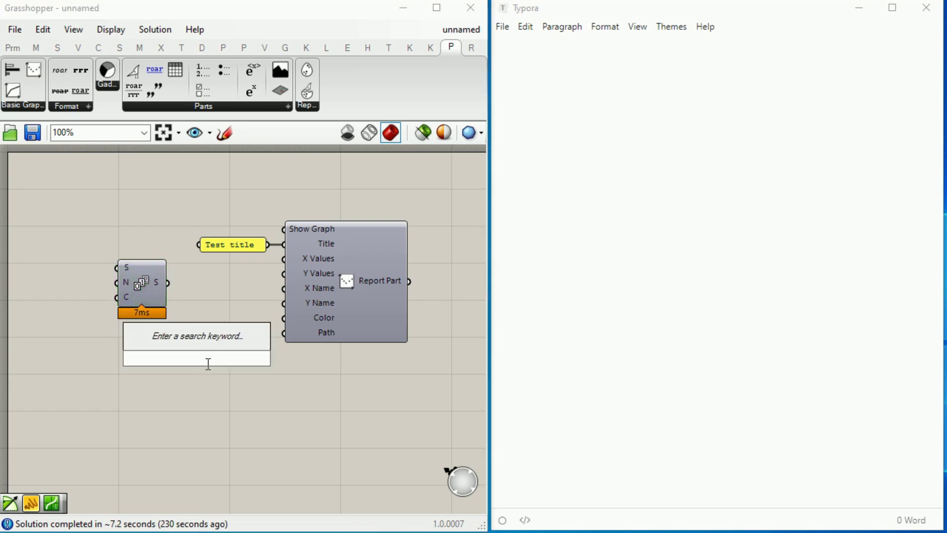
text(sin)
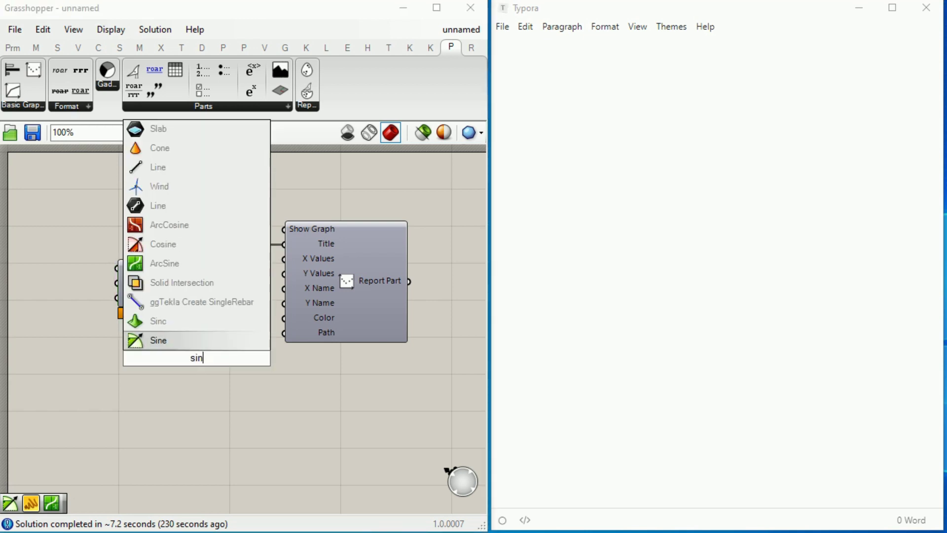
key(Return)
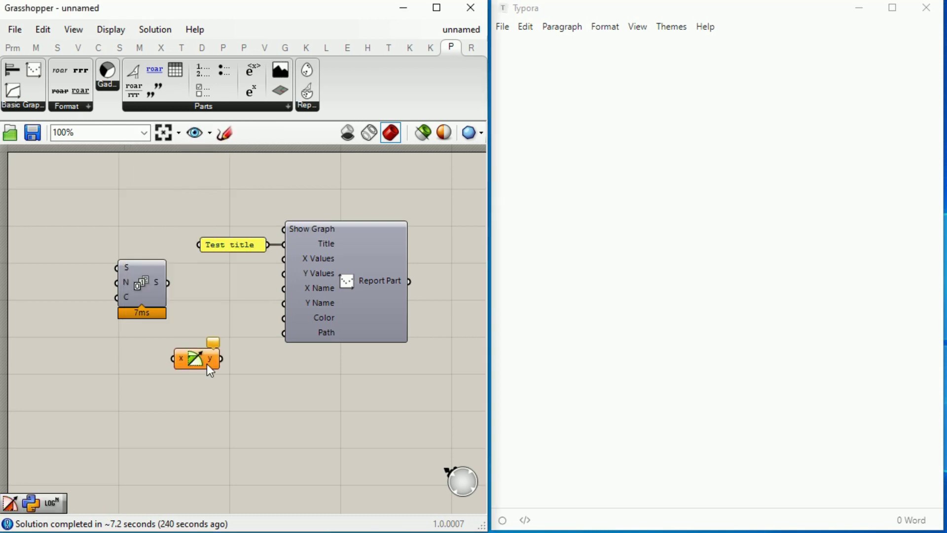
drag(207, 363, 220, 335)
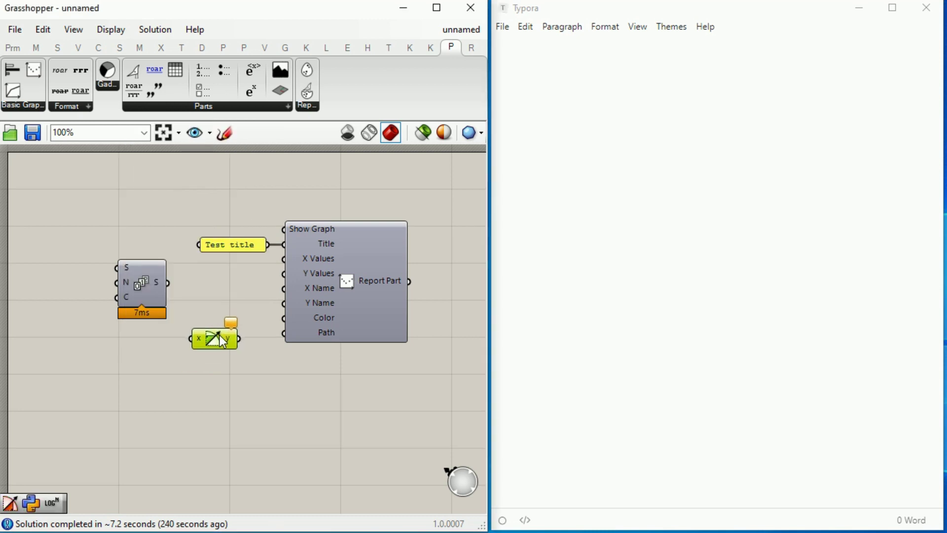
Wire the Series output to X Values and the Sine input, wire Sine to Y Values, and align the components.
drag(170, 283, 283, 258)
drag(140, 291, 190, 348)
drag(277, 296, 283, 276)
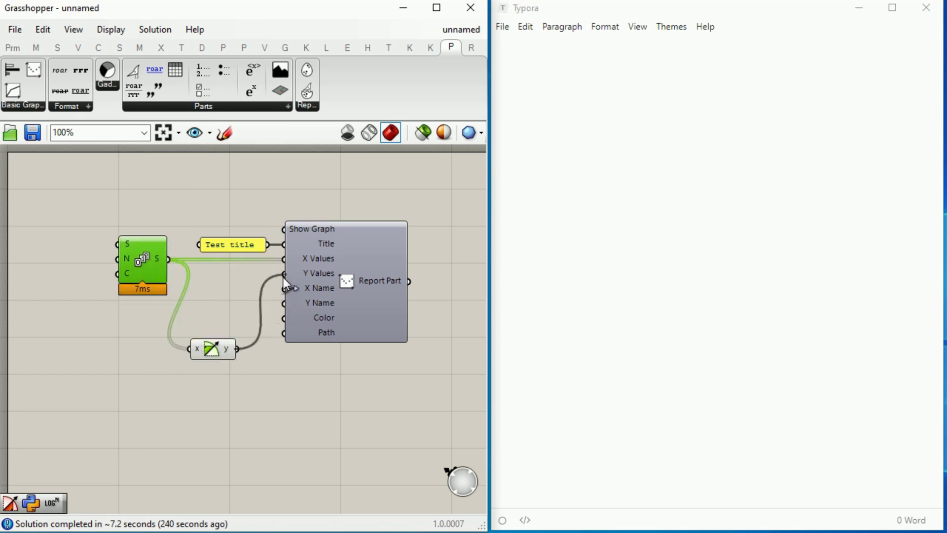
drag(211, 346, 224, 280)
Add a panel reading "X axis" and wire it to the graph component's X Name input.
double_click(255, 377)
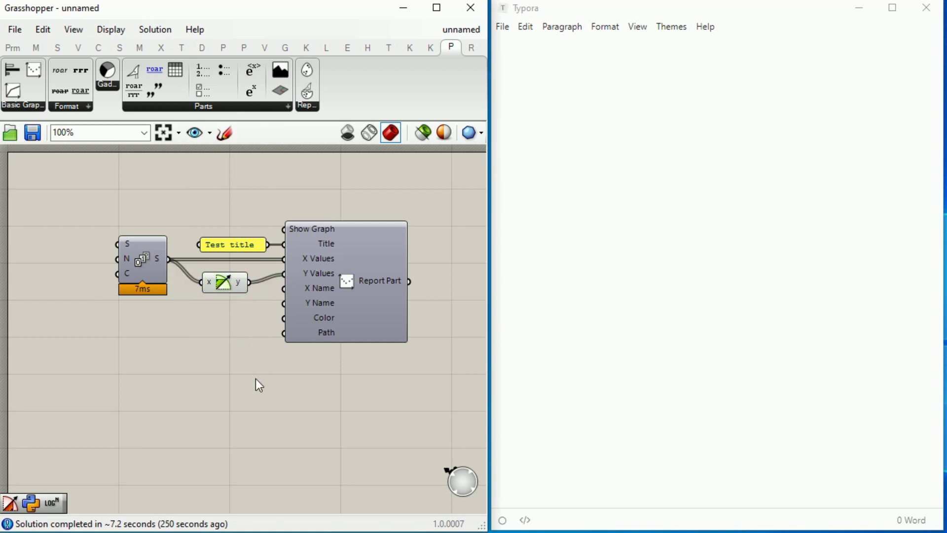
text(//X)
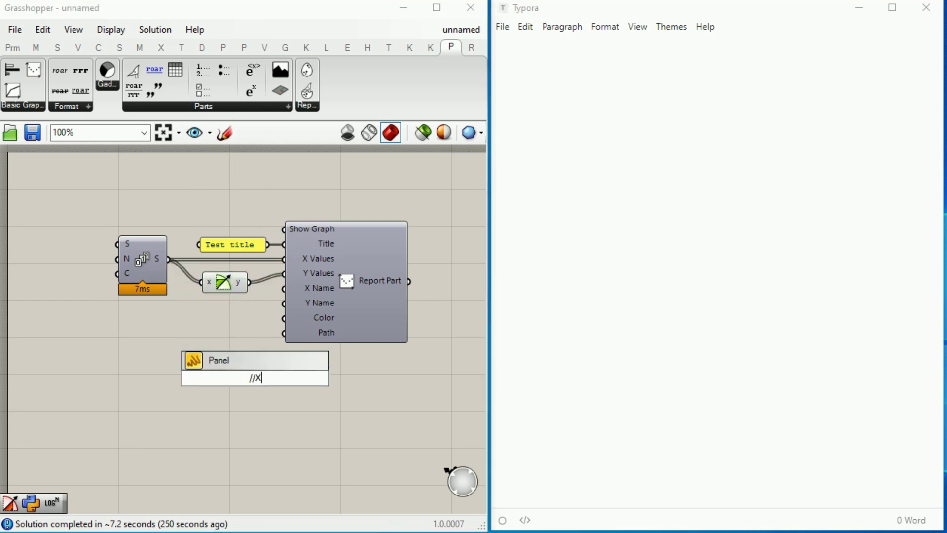
text( axis)
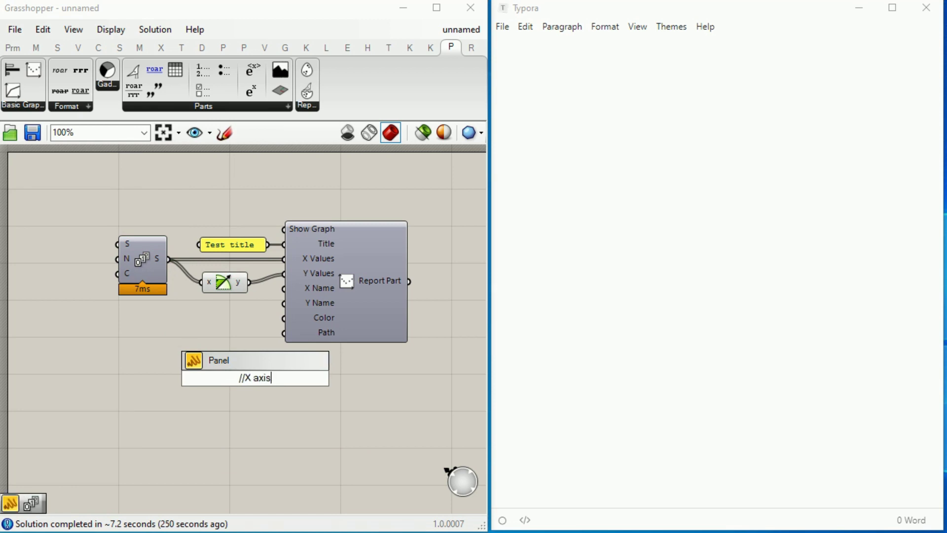
key(Return)
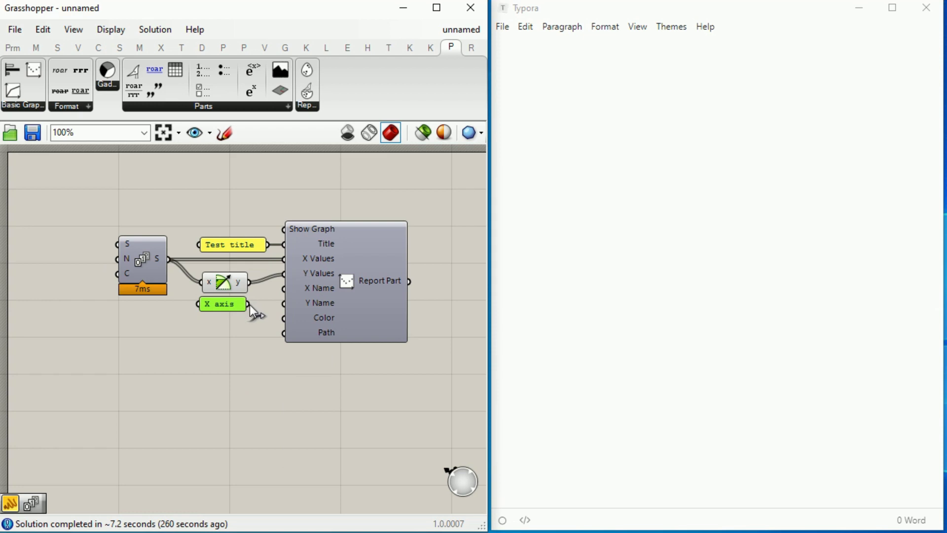
Add a panel reading "Y axis" and wire it to the graph component's Y Name input.
double_click(229, 374)
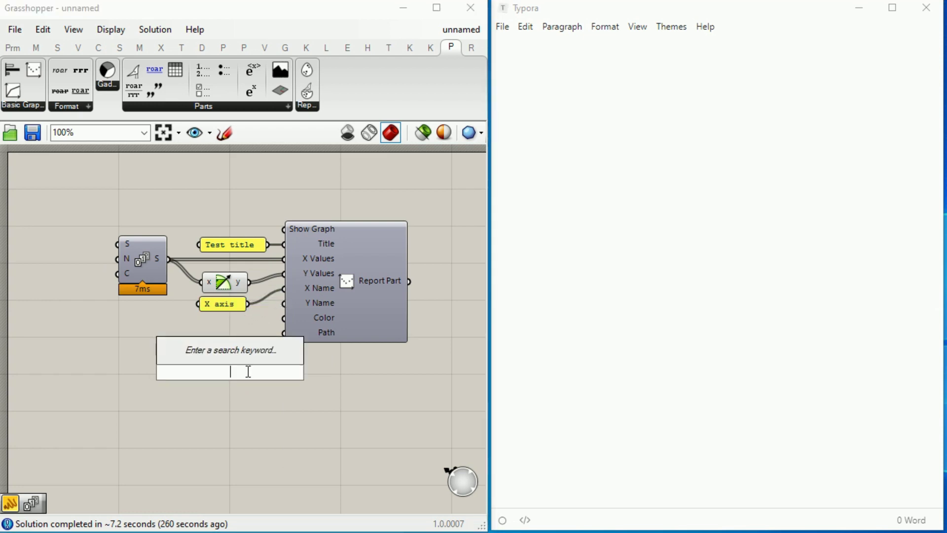
text(//Y axis)
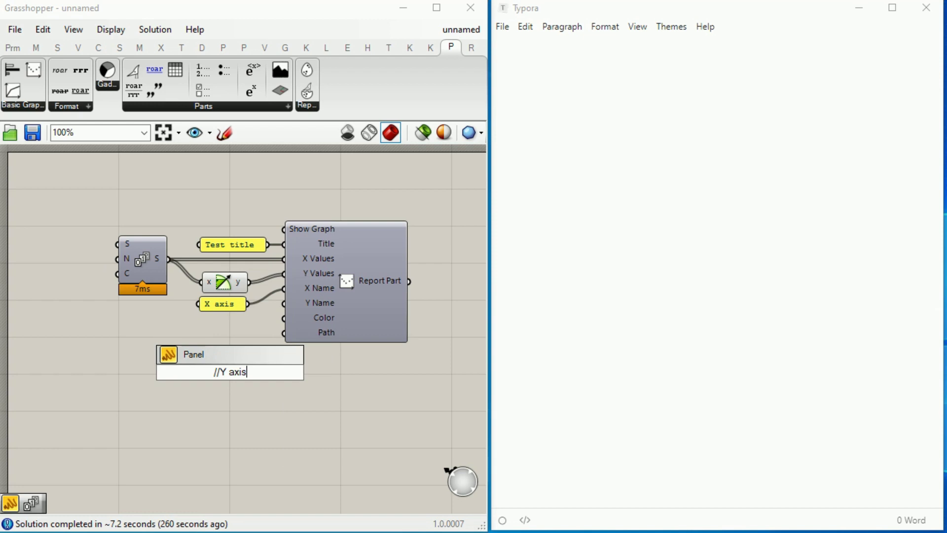
key(Return)
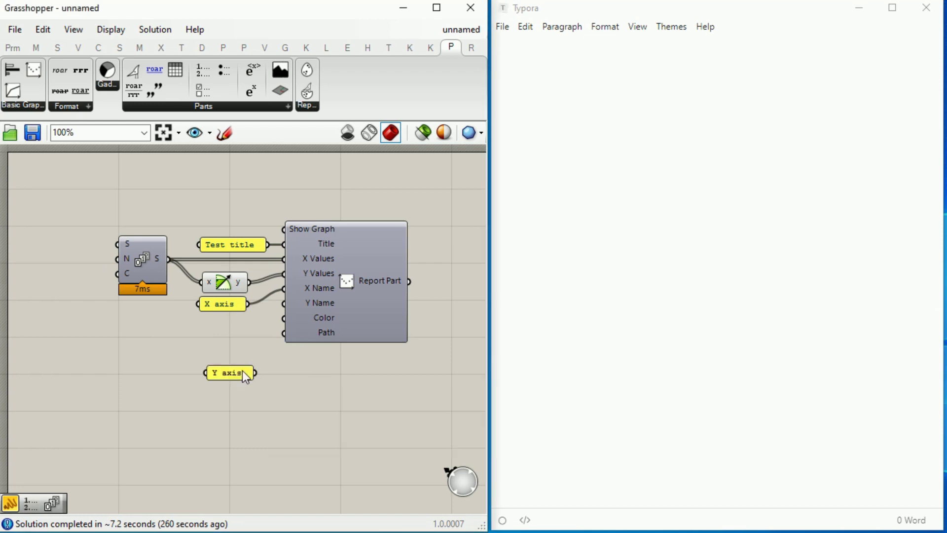
drag(242, 371, 280, 314)
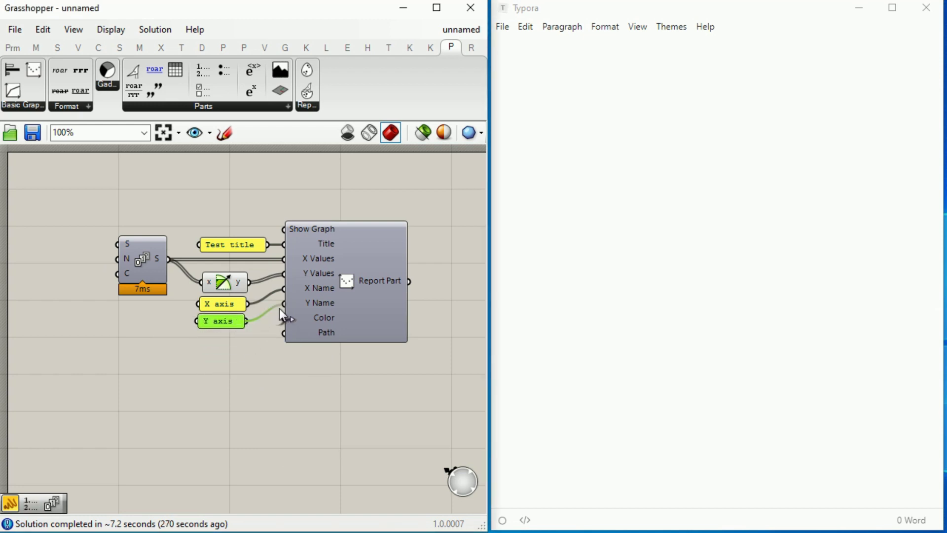
click(289, 368)
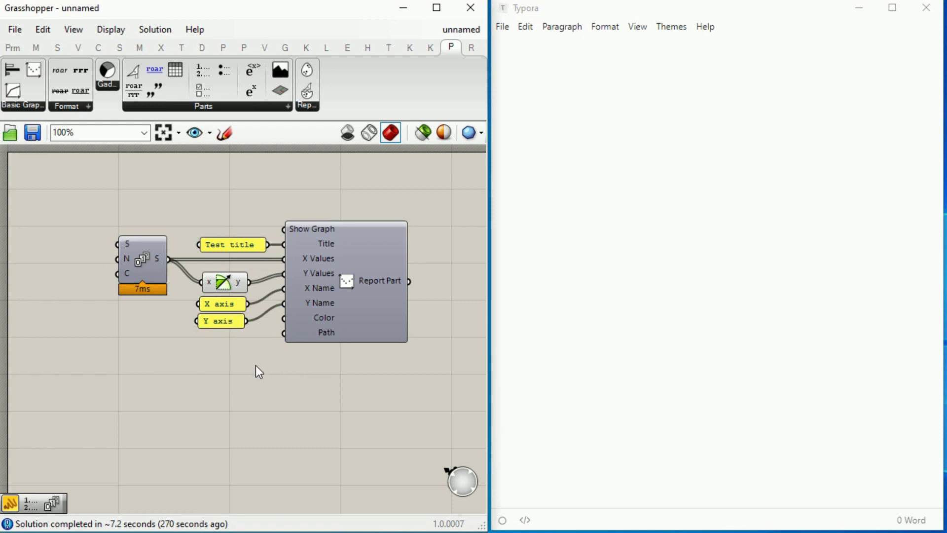
Add a Button component, wire it to the Show Graph input, and place it above the title panel.
double_click(170, 191)
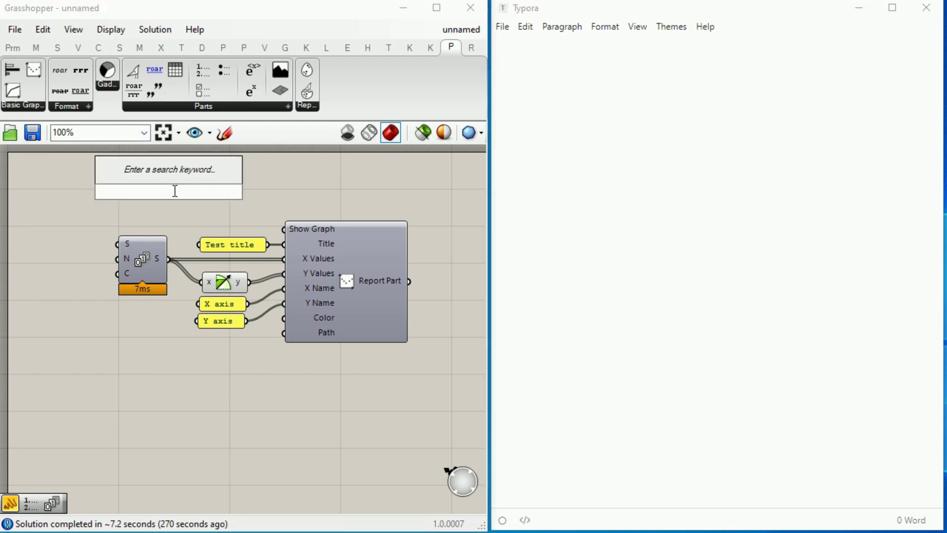
text(button)
key(Return)
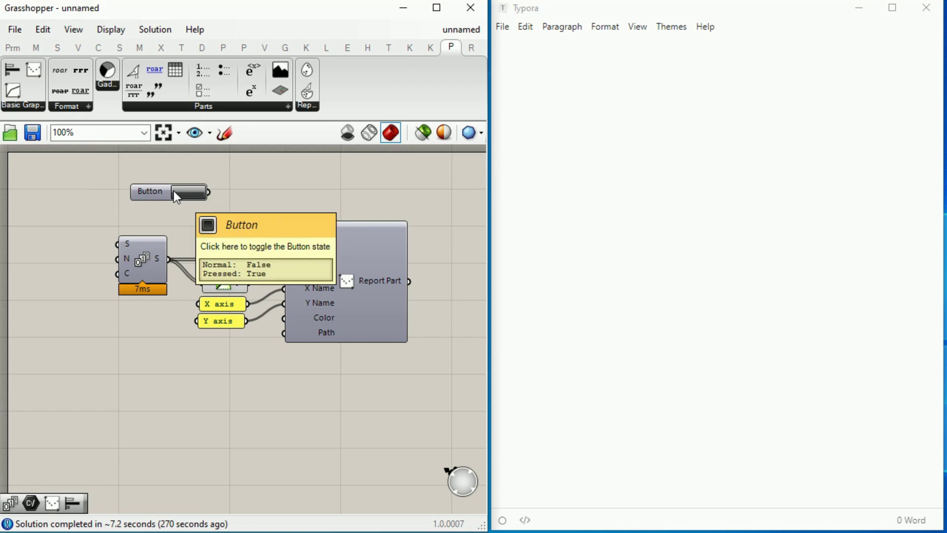
drag(159, 194, 284, 228)
drag(182, 220, 199, 226)
Trigger the button to preview the point graph, and close the graph window after viewing it.
click(239, 229)
drag(169, 25, 701, 121)
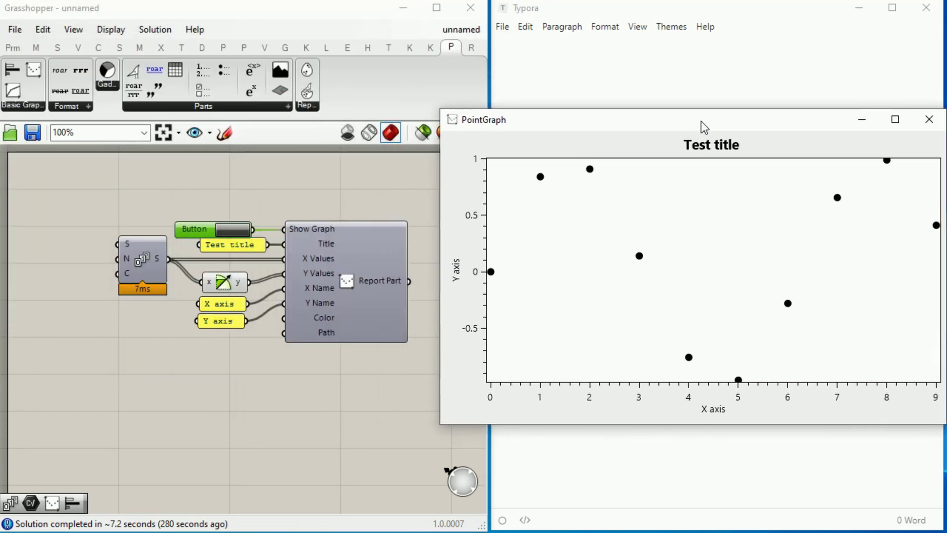
click(928, 119)
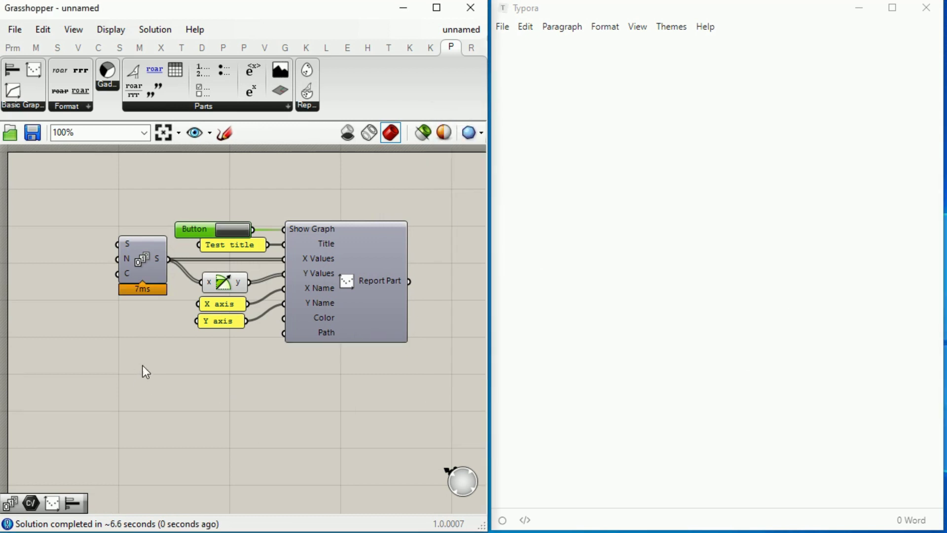
right_click(126, 256)
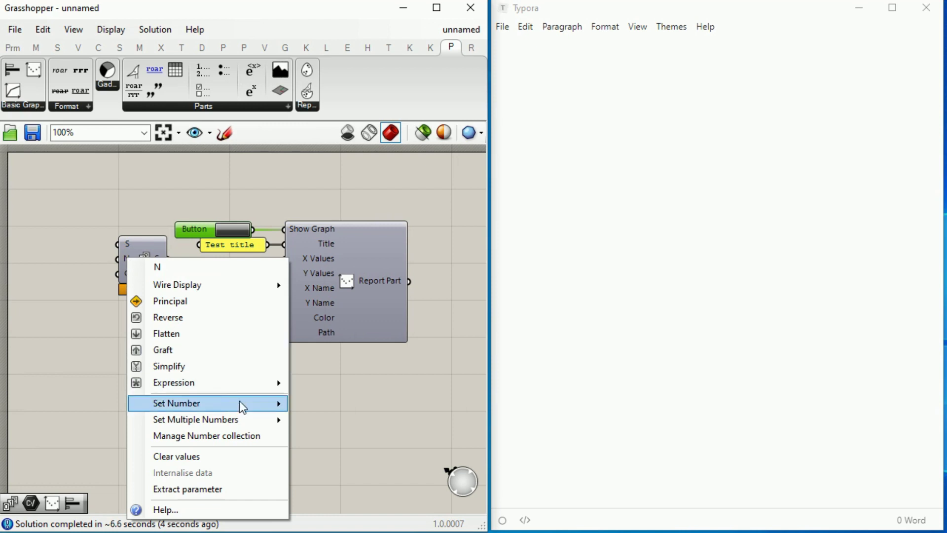
mouse_move(274, 407)
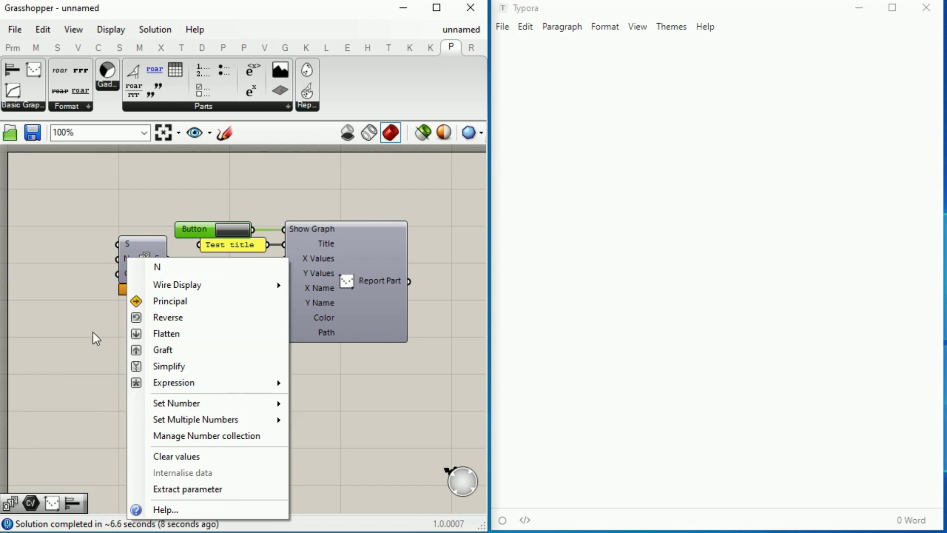
click(123, 285)
Set the Series component's Count (C) to 100 and preview the updated point graph.
mouse_move(126, 274)
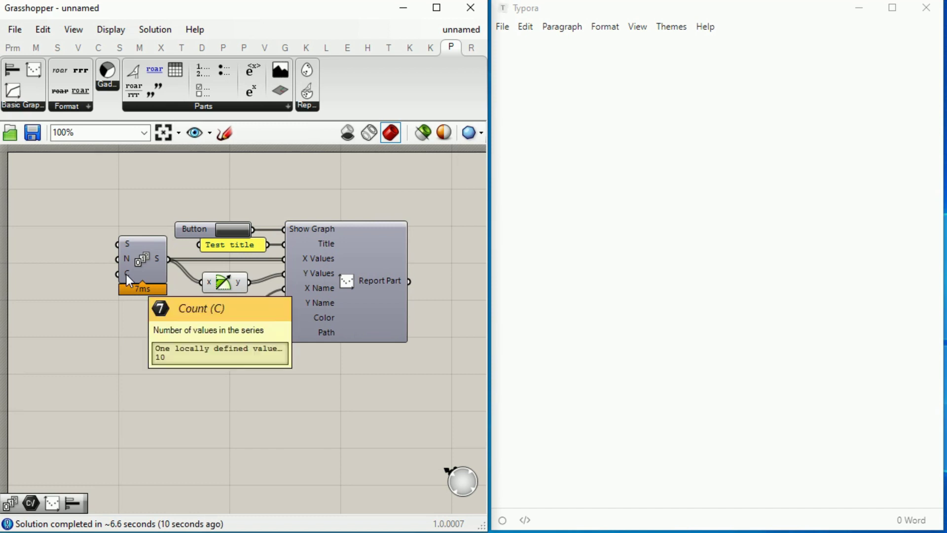
right_click(126, 274)
mouse_move(228, 420)
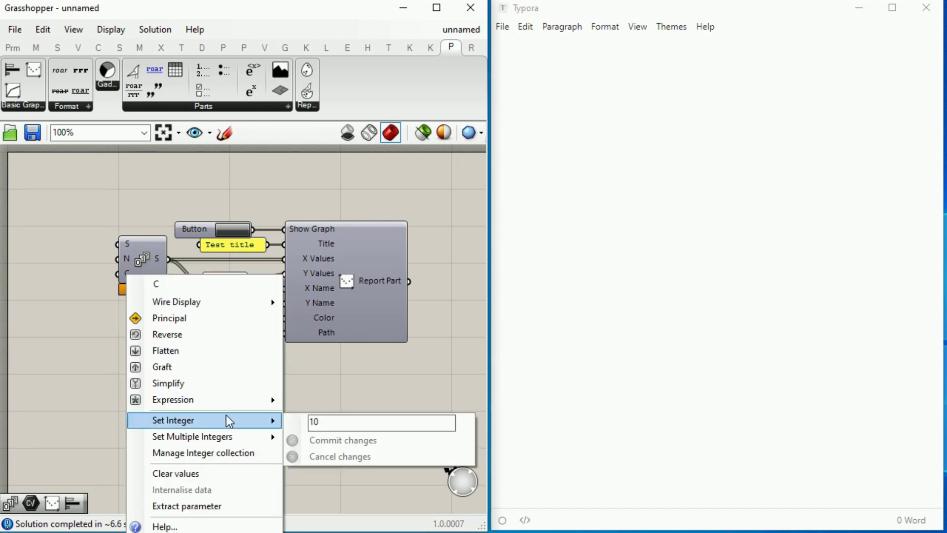
click(326, 420)
text(0)
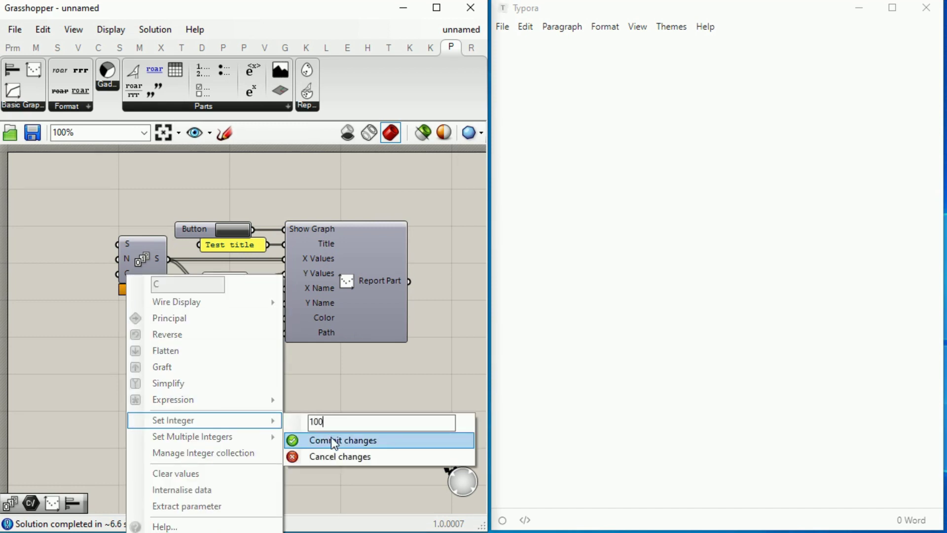
click(328, 441)
click(233, 231)
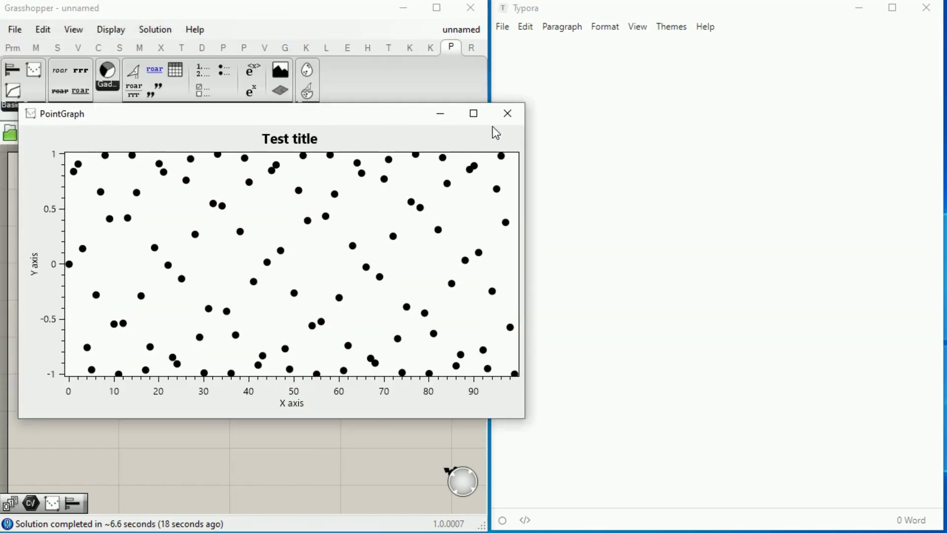
click(506, 114)
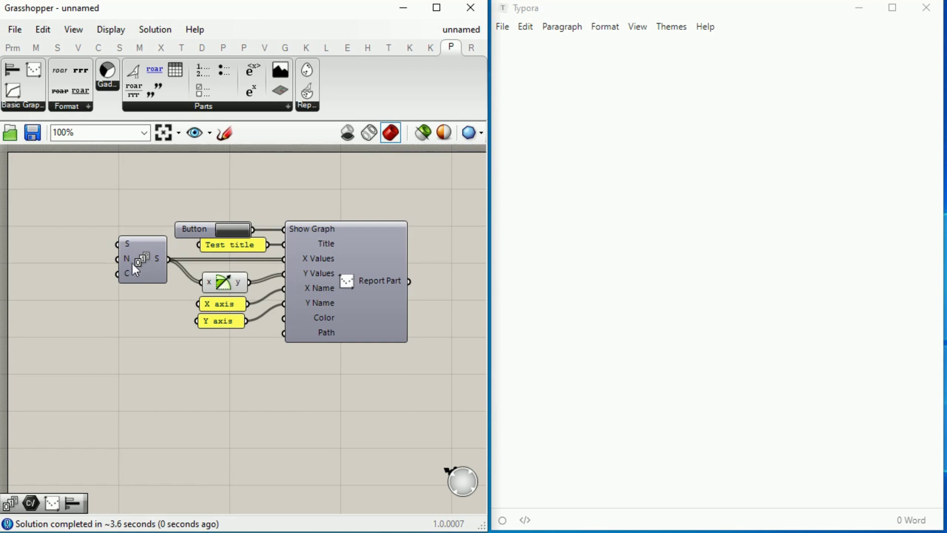
Set the Series component's Step (N) to 0.1.
right_click(128, 272)
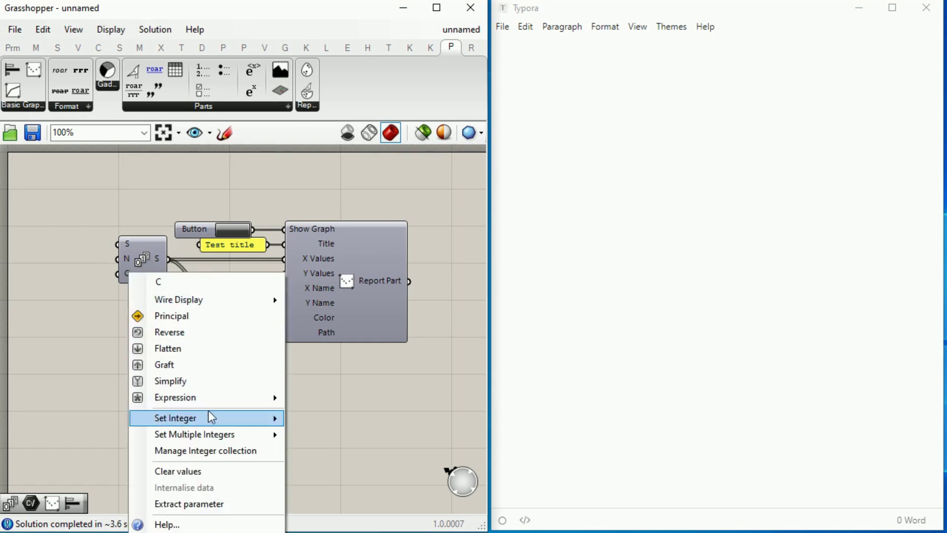
right_click(121, 259)
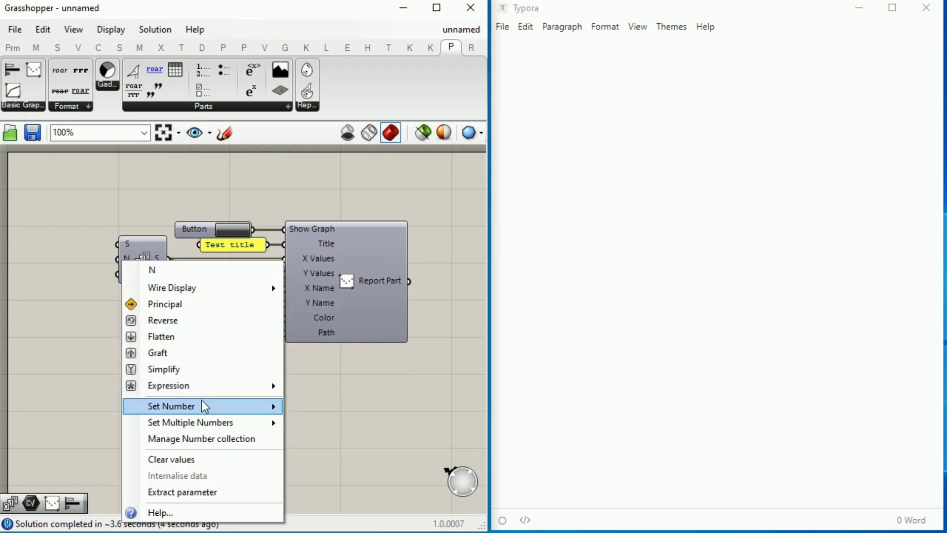
mouse_move(207, 406)
double_click(313, 407)
text(0.)
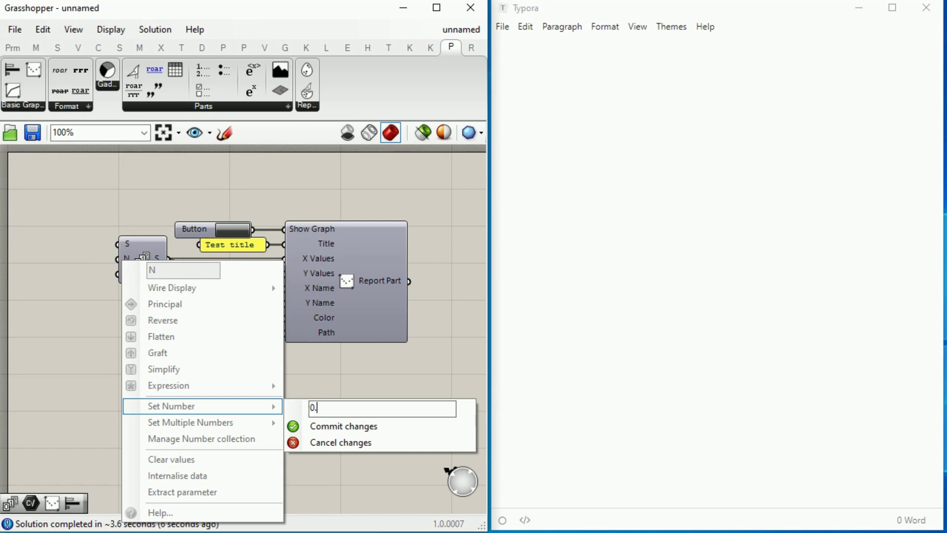
text(5)
click(322, 425)
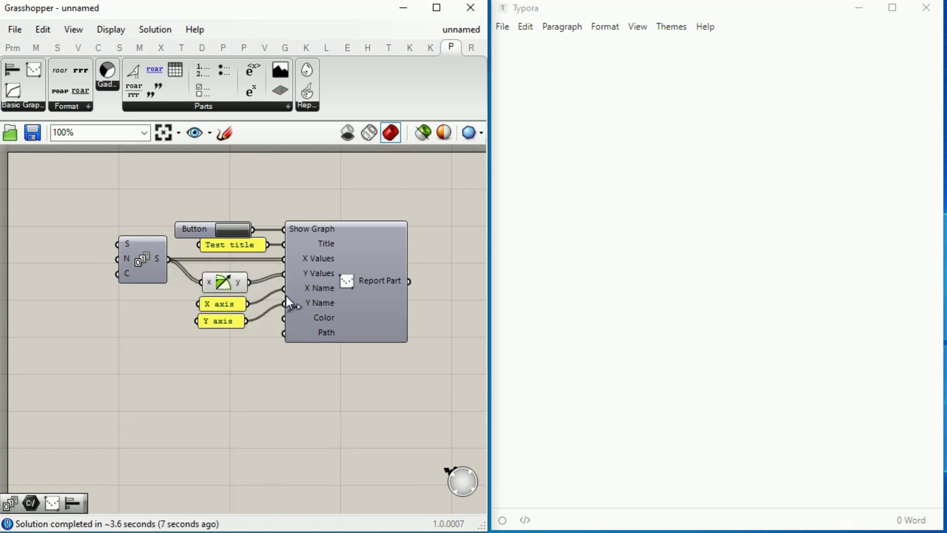
Preview the point graph with the smaller series step, move its window aside to inspect the curve, and close it.
click(234, 233)
drag(226, 66, 686, 131)
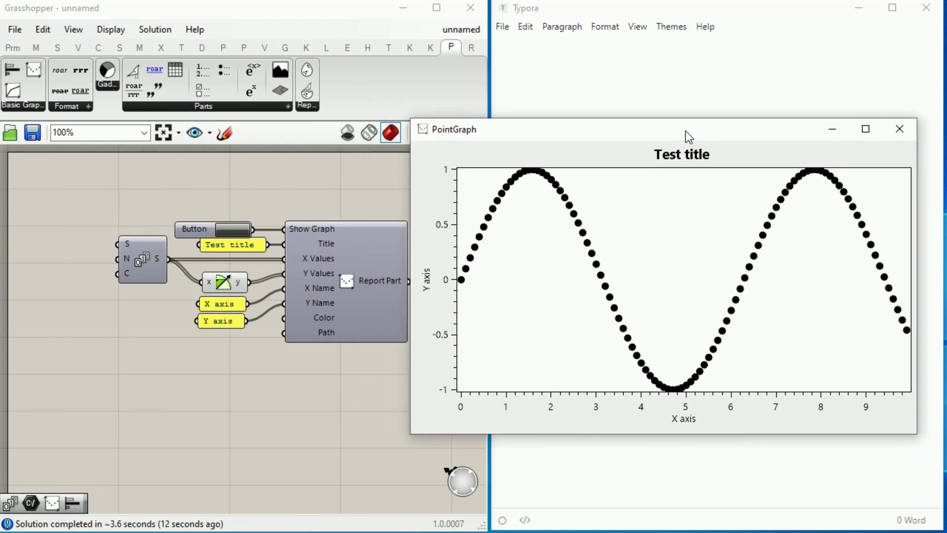
click(896, 135)
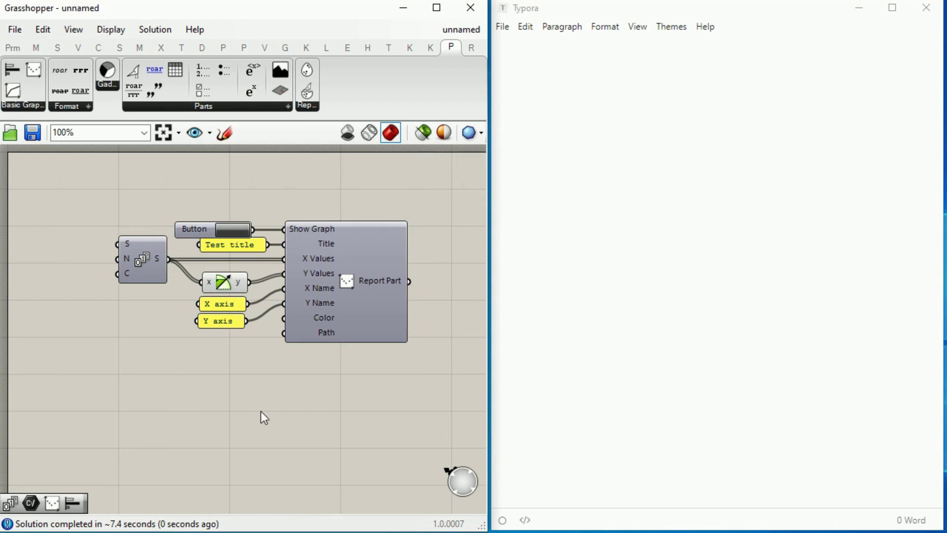
Add a Cosine component, feed it from the Series output, and wire its result to the graph's Y Values input.
double_click(239, 383)
text(cos)
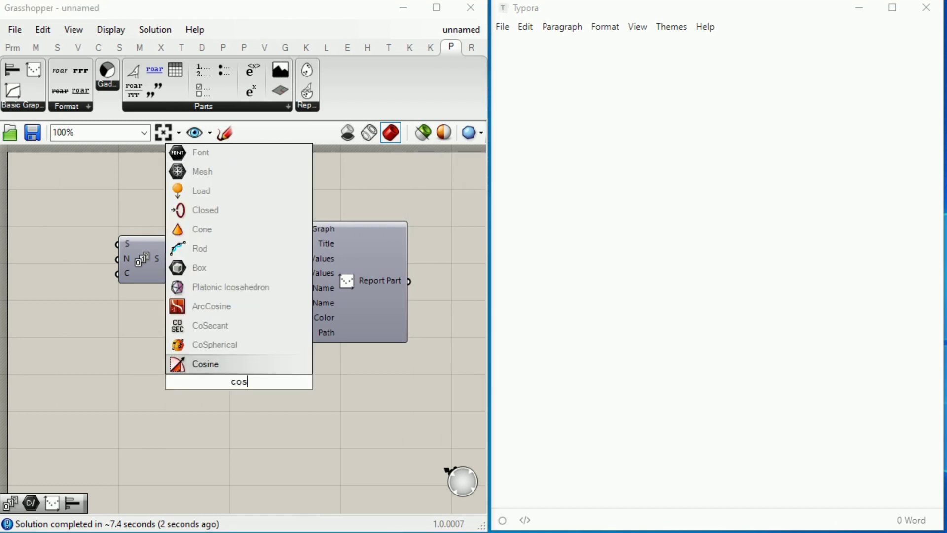
key(Return)
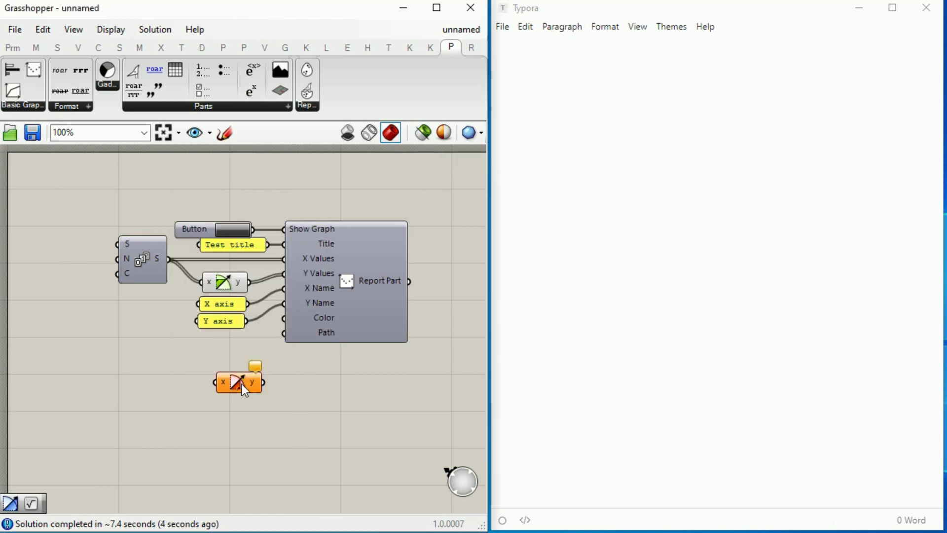
drag(168, 259, 286, 288)
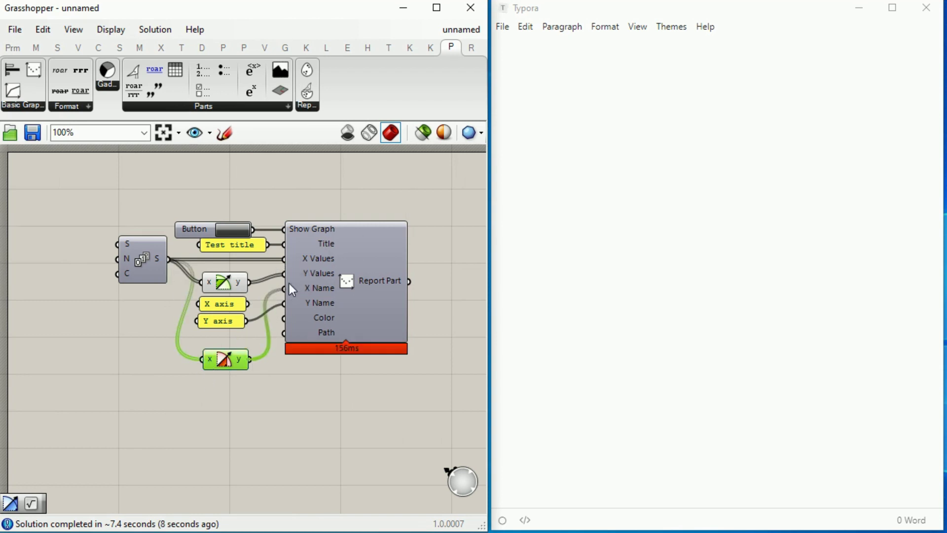
key(ctrl+z)
drag(250, 359, 295, 274)
Preview the cosine point graph, move its window aside to inspect it, and close it.
click(244, 235)
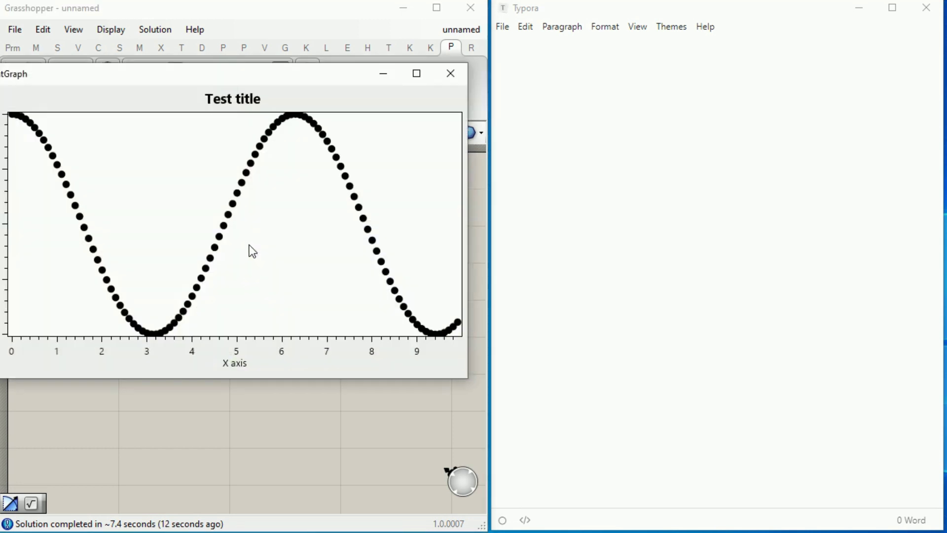
drag(227, 90, 663, 158)
mouse_move(587, 155)
mouse_down()
mouse_move(614, 150)
mouse_move(591, 153)
mouse_up()
click(891, 147)
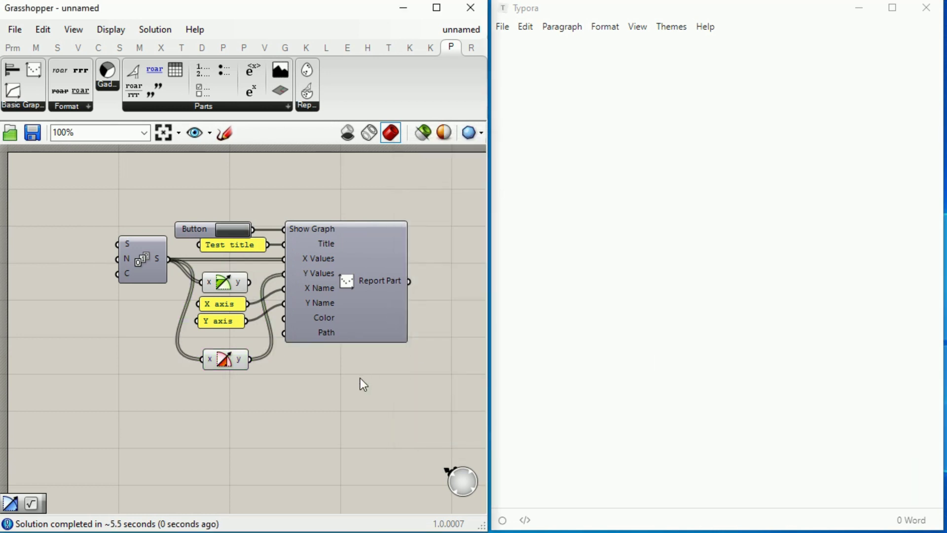
Add a multiply-by-2 component between the Series output and the graph's Y Values input, and preview the resulting graph.
drag(231, 354, 219, 337)
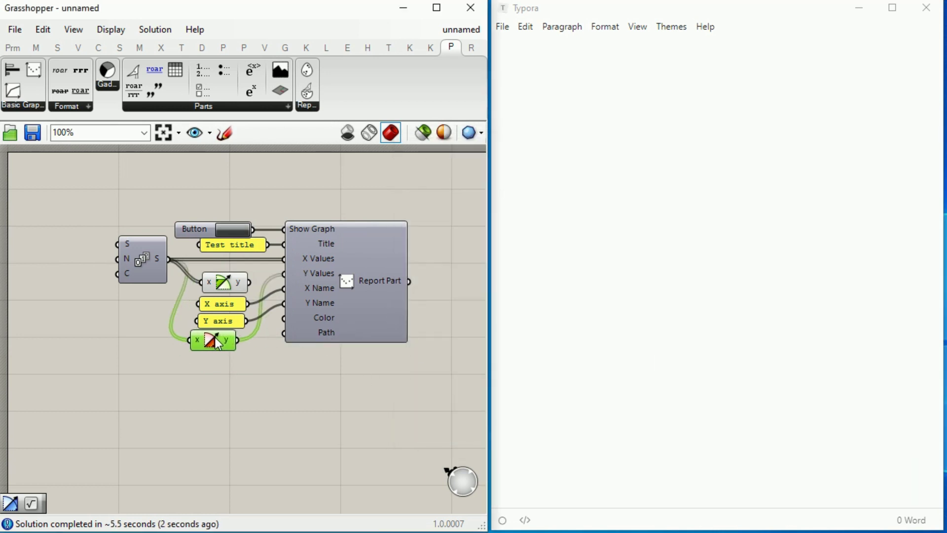
click(253, 416)
double_click(253, 416)
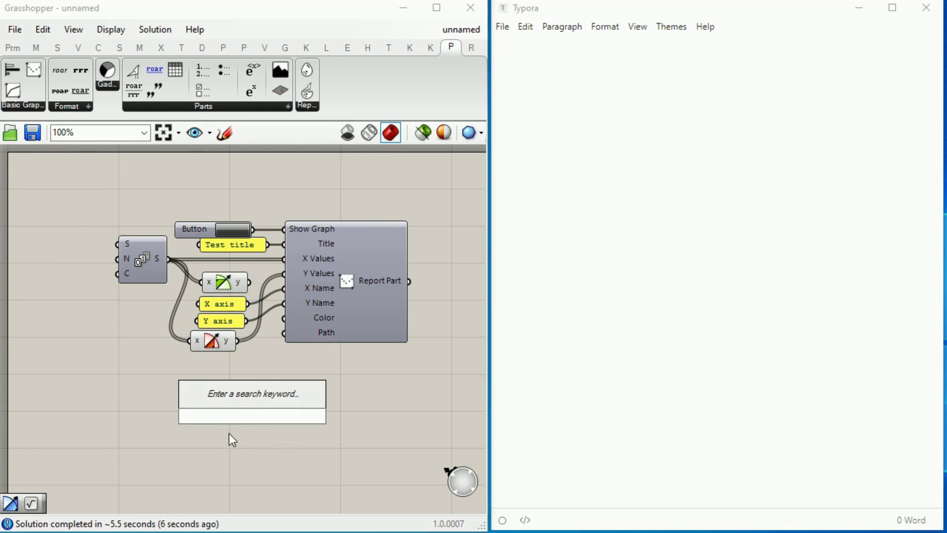
text(*2)
key(Return)
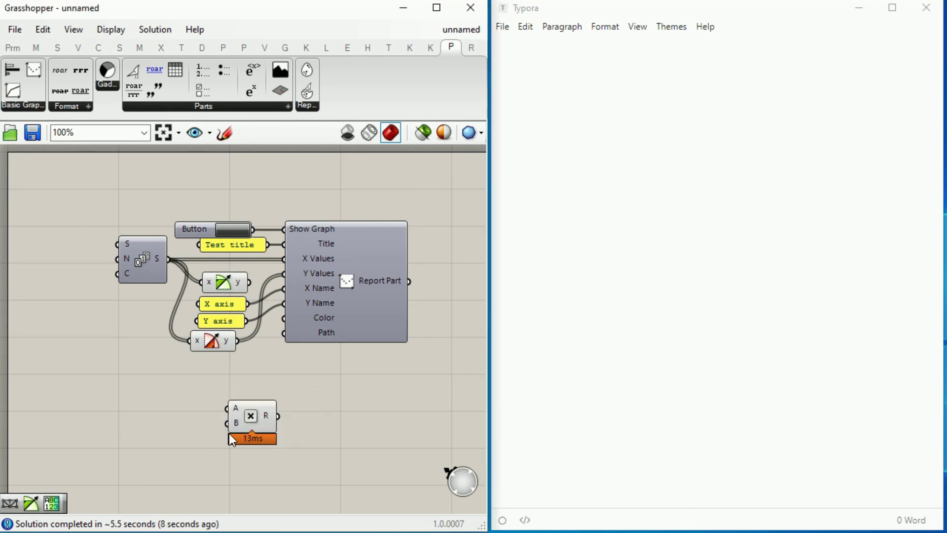
click(227, 399)
drag(168, 259, 285, 274)
click(234, 233)
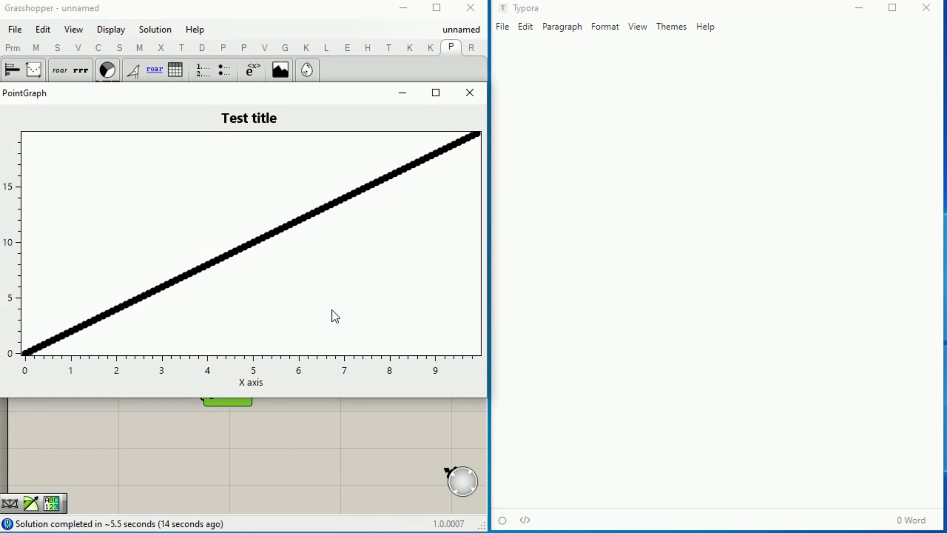
click(469, 93)
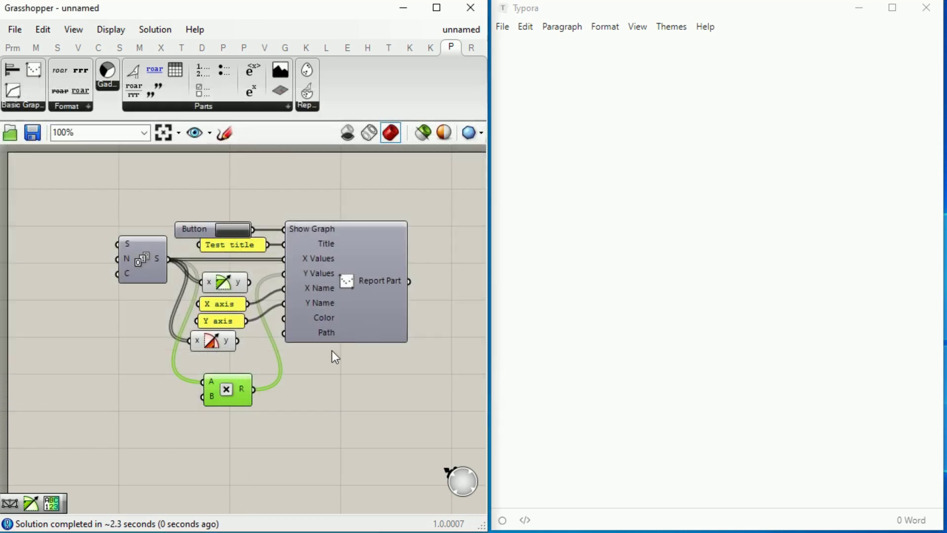
Delete the multiplication component, rewire Cosine to the Y Values input, and align Cosine under the Y axis panel.
drag(225, 387, 203, 392)
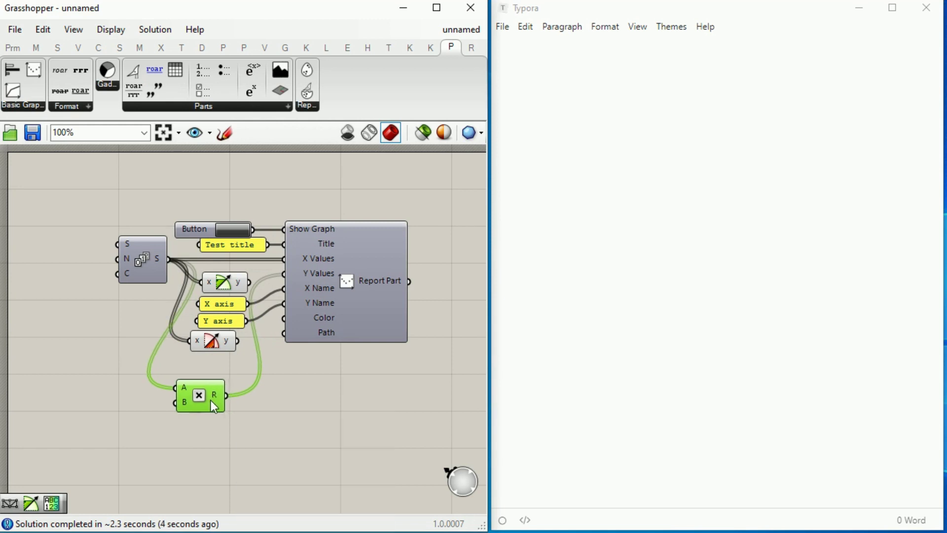
key(Delete)
drag(287, 275, 285, 273)
drag(214, 340, 225, 341)
click(295, 400)
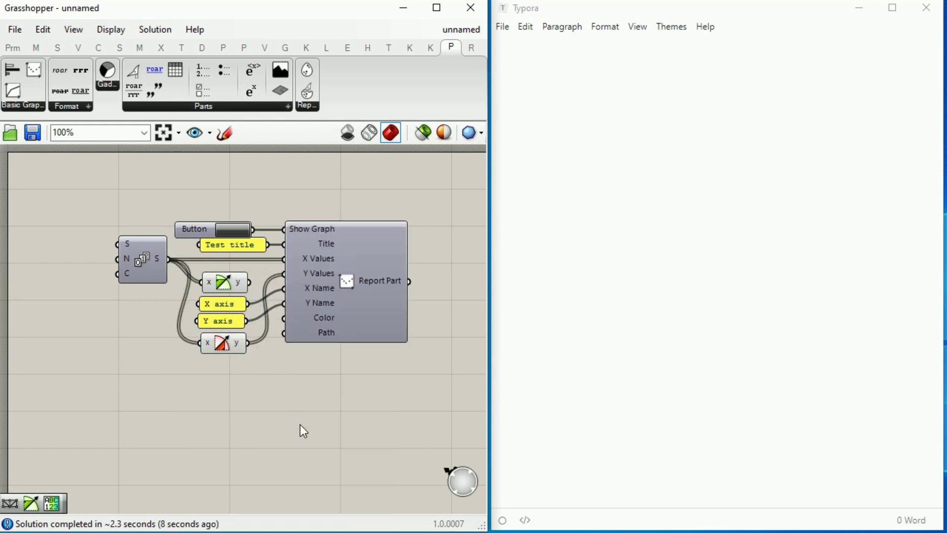
Add a File Path parameter and place it below the Cosine component.
double_click(300, 424)
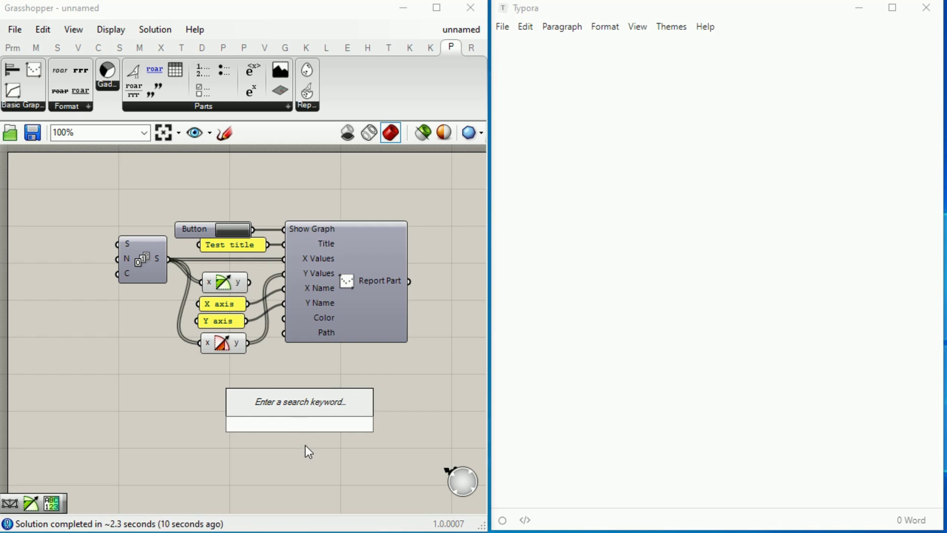
text(path)
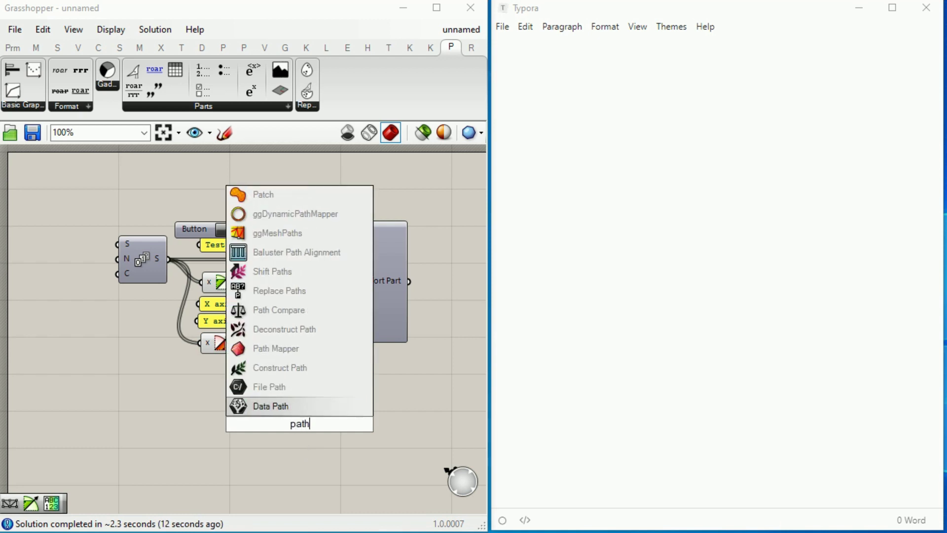
key(Up)
key(Return)
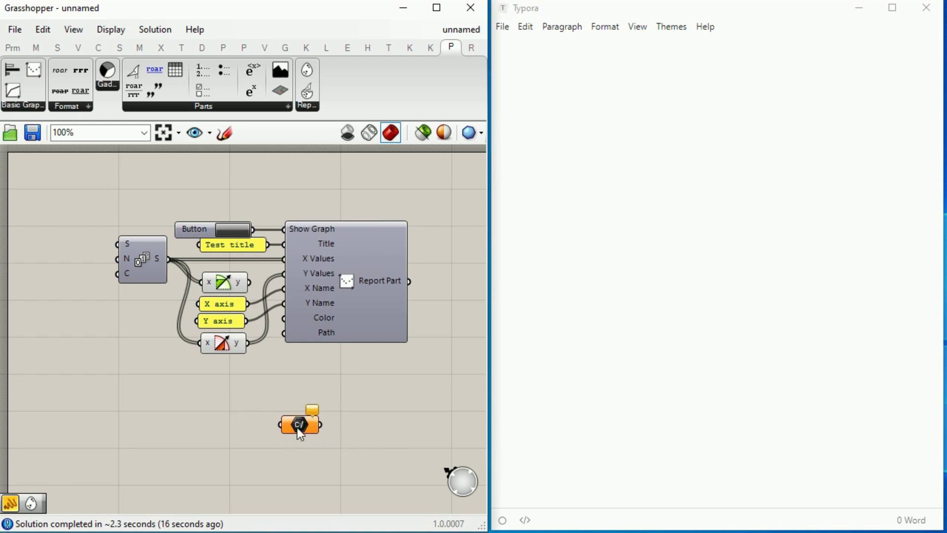
drag(297, 427, 212, 395)
Set the File Path parameter to a new file test.png on the desktop and wire it to the graph's Path input.
right_click(215, 393)
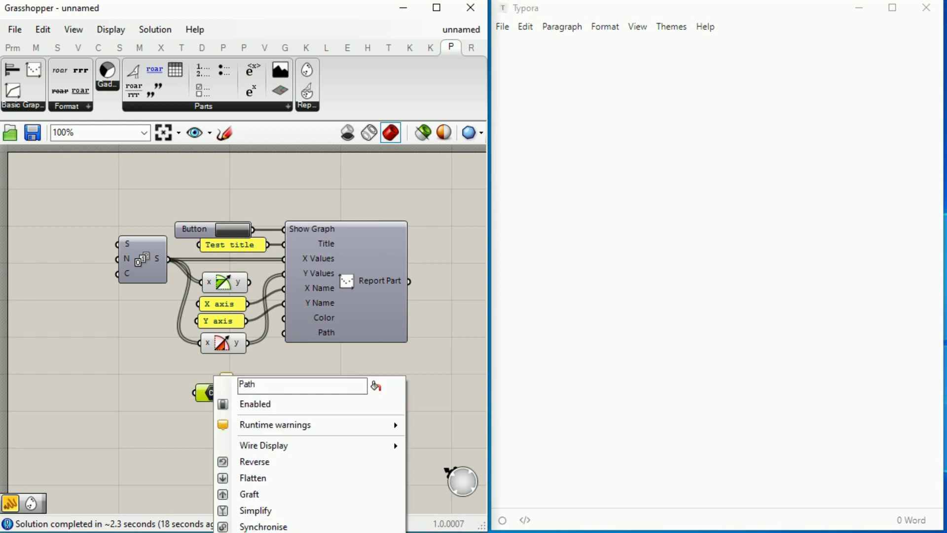
click(334, 410)
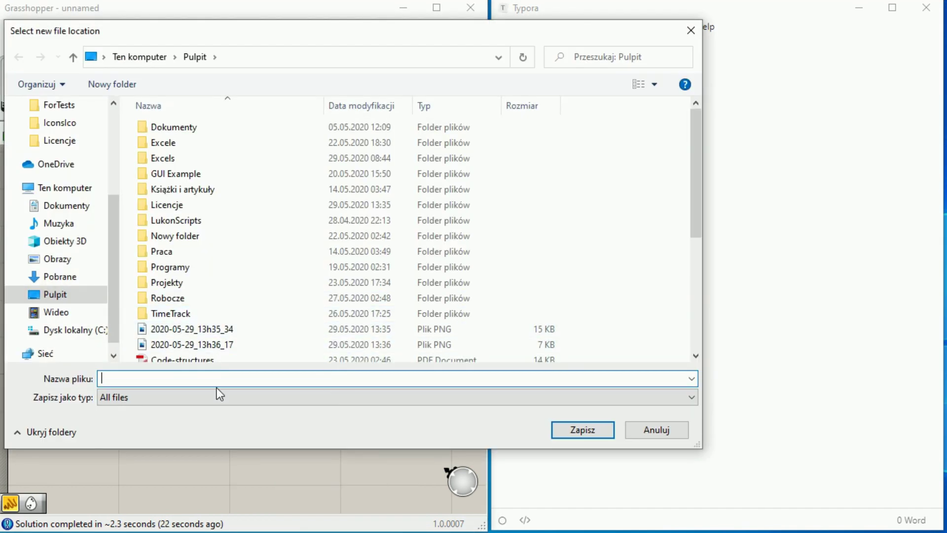
text(test.png)
key(Return)
drag(235, 392, 285, 333)
drag(215, 396, 223, 374)
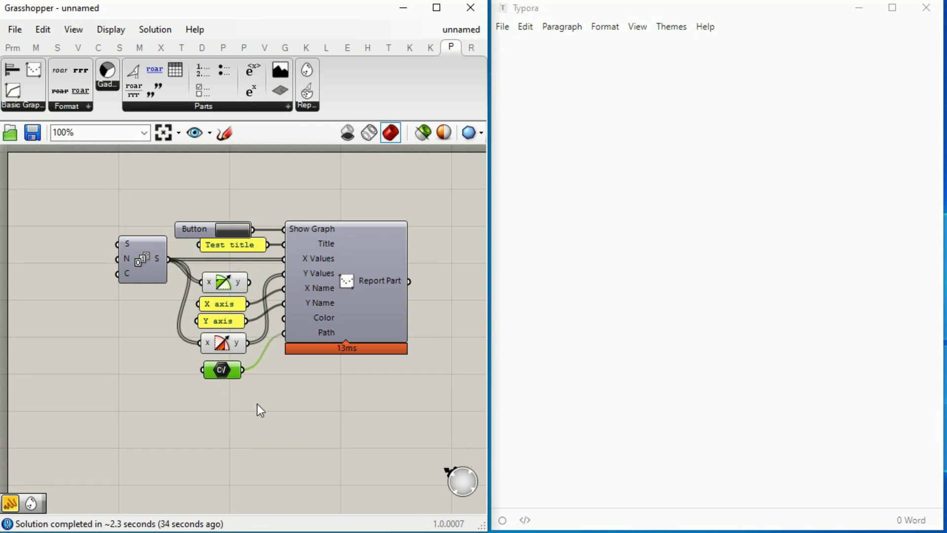
click(277, 424)
Add a report-creation component fed by the graph's Report Part output, and a report-saving component fed by its Report output.
scroll(277, 380, down, 2)
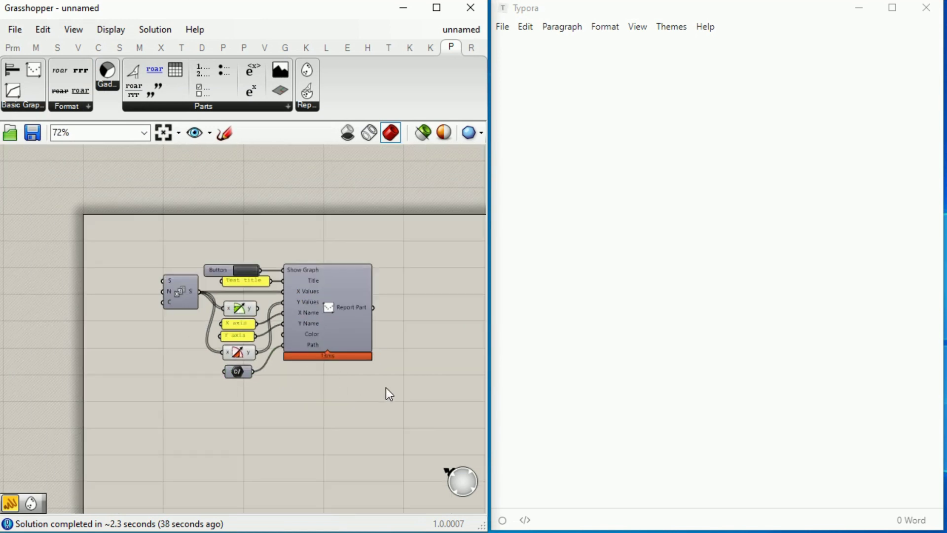
right_drag(329, 382, 282, 362)
drag(303, 76, 336, 297)
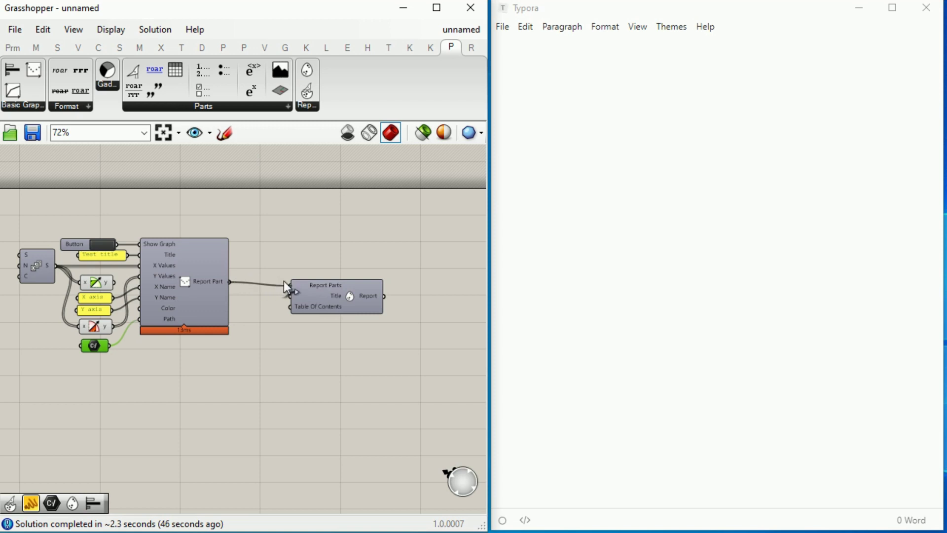
drag(324, 292, 303, 292)
right_drag(302, 292, 295, 291)
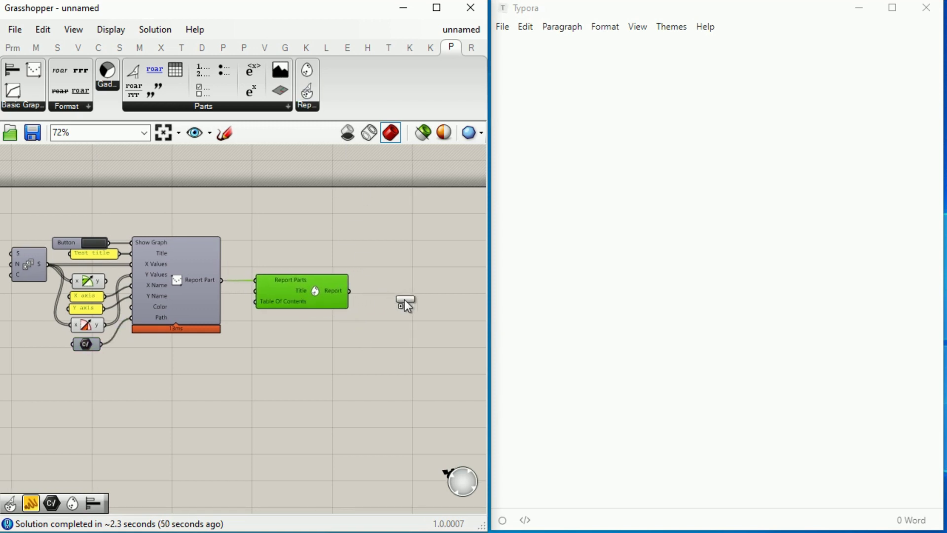
drag(404, 300, 404, 304)
click(402, 308)
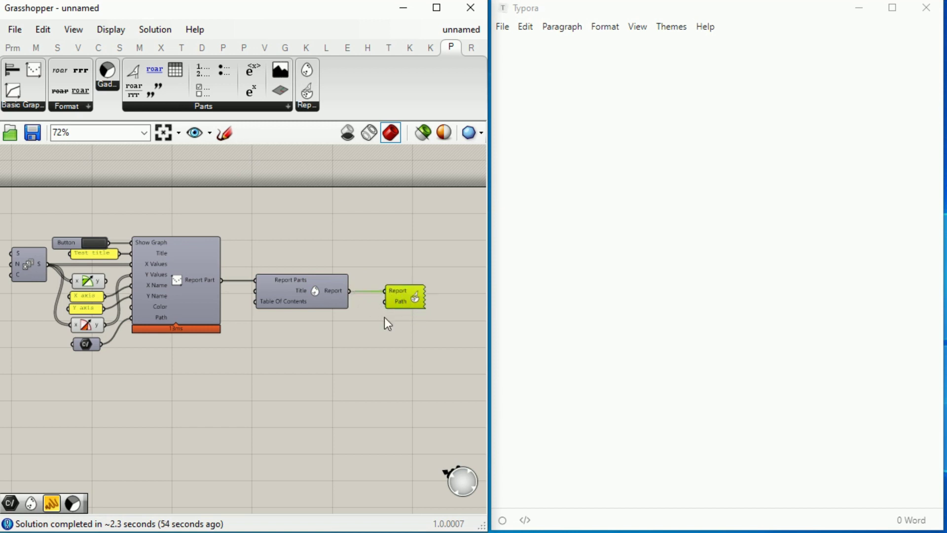
Add a second File Path parameter below the report components.
double_click(349, 340)
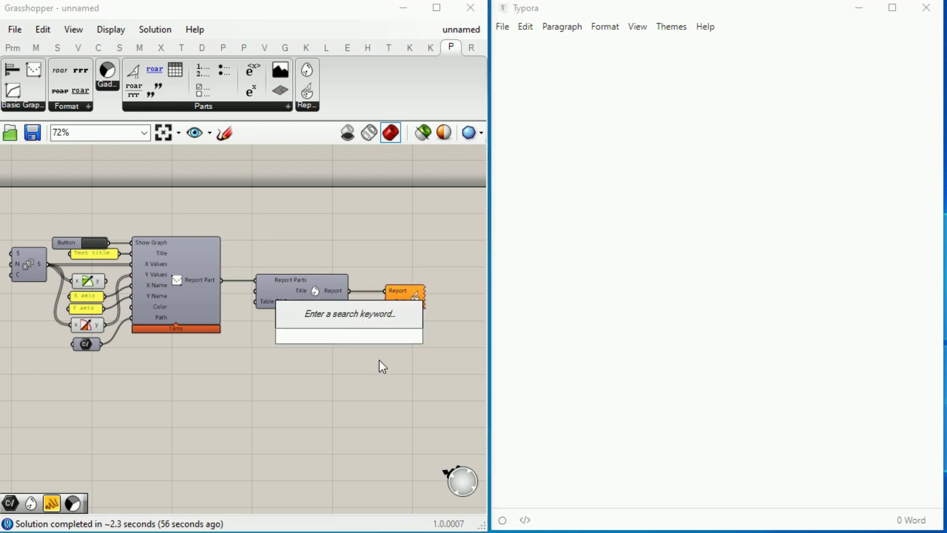
text(path)
key(Up)
key(Return)
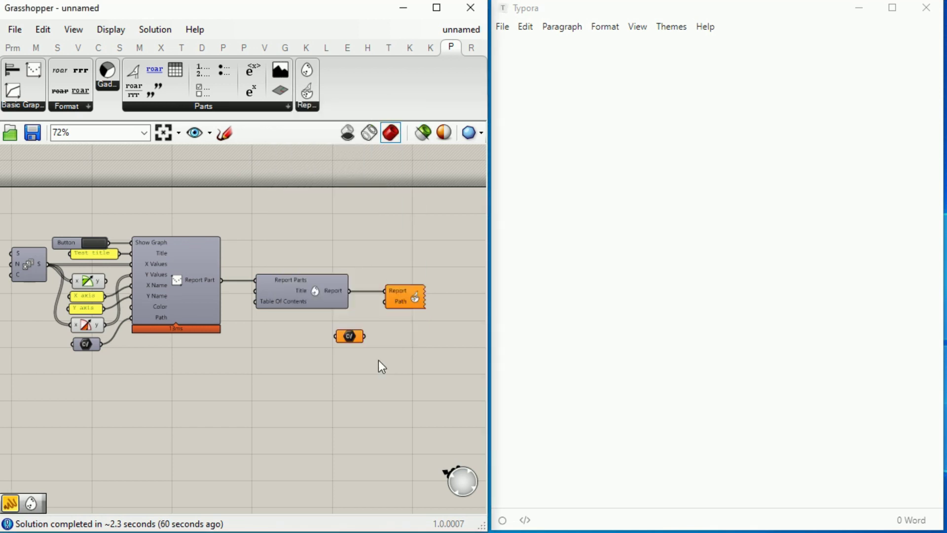
Set the second File Path parameter to a new file test.md and wire it to the report-saving component's Path input.
scroll(348, 334, up, 3)
right_click(349, 337)
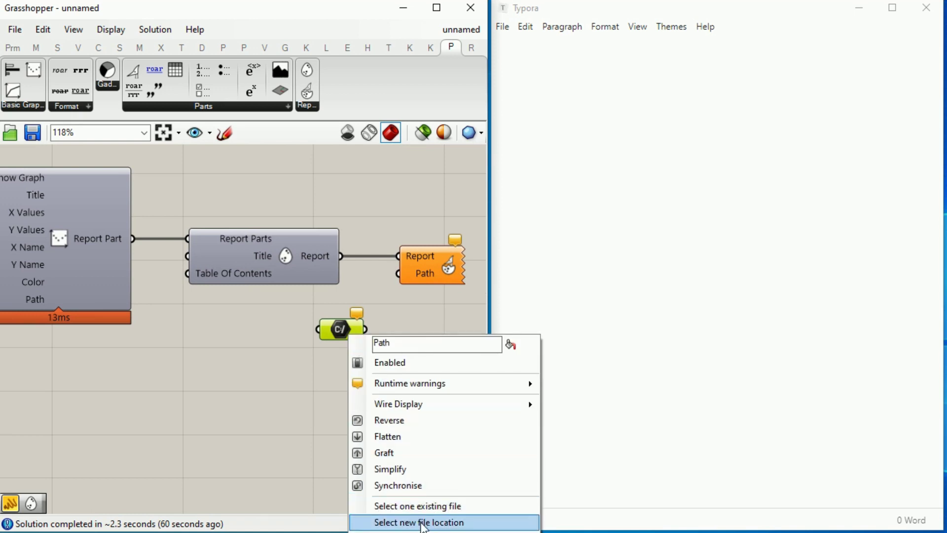
click(423, 522)
text(test.md)
key(Return)
drag(365, 330, 398, 274)
drag(338, 333, 329, 310)
Switch to Typora, open the exported test.md report from the desktop, and return to the Grasshopper canvas.
click(549, 13)
click(504, 26)
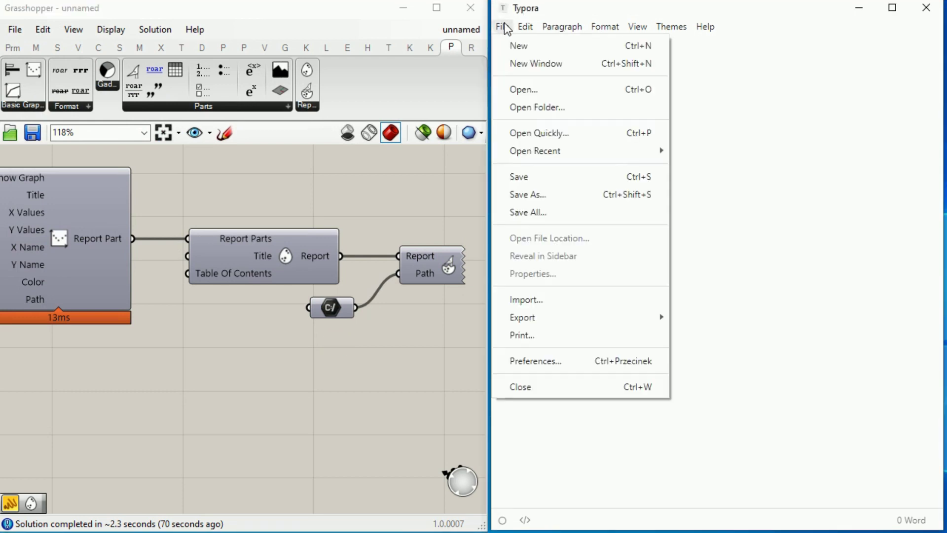
click(543, 93)
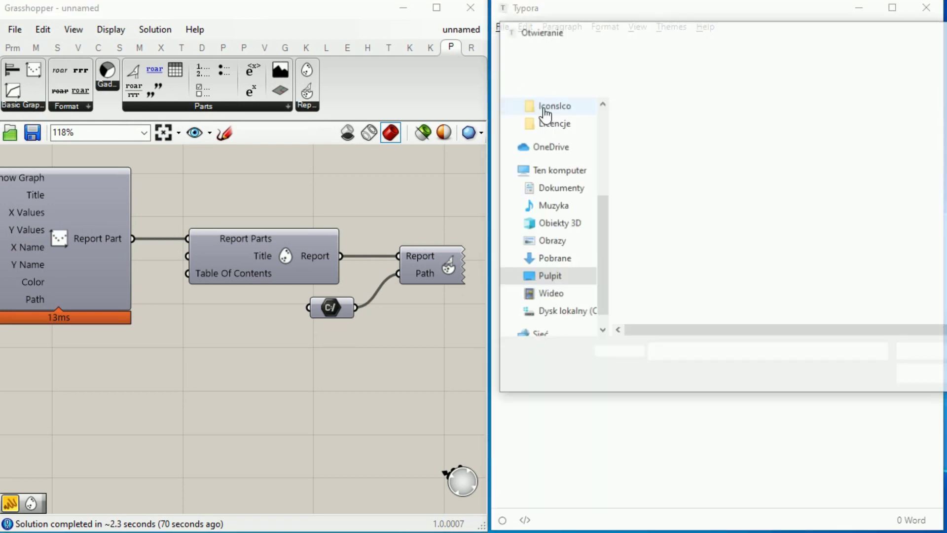
scroll(701, 237, down, 1)
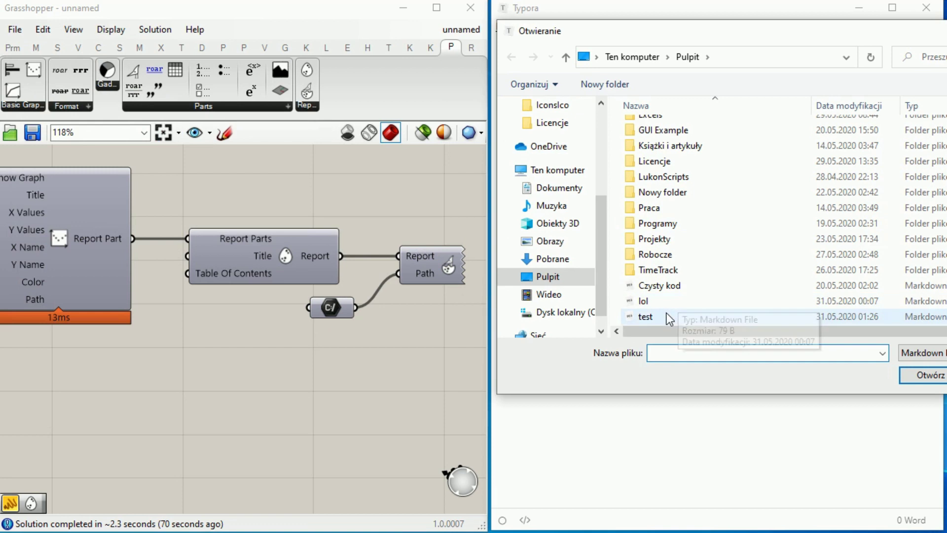
double_click(667, 312)
click(390, 360)
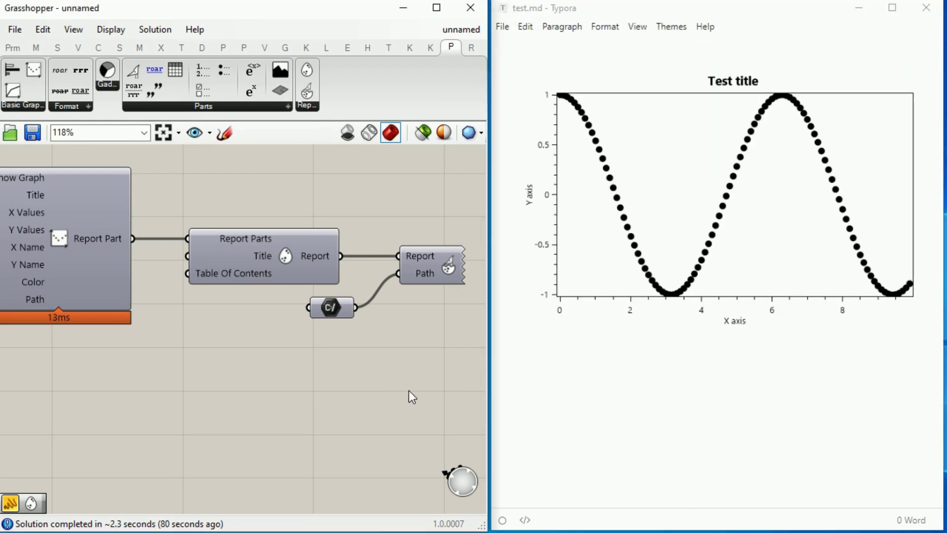
Disconnect the lower cosine component from the graph's Y Values input, leaving only the sine wired, and refresh the report in Typora.
scroll(394, 356, down, 5)
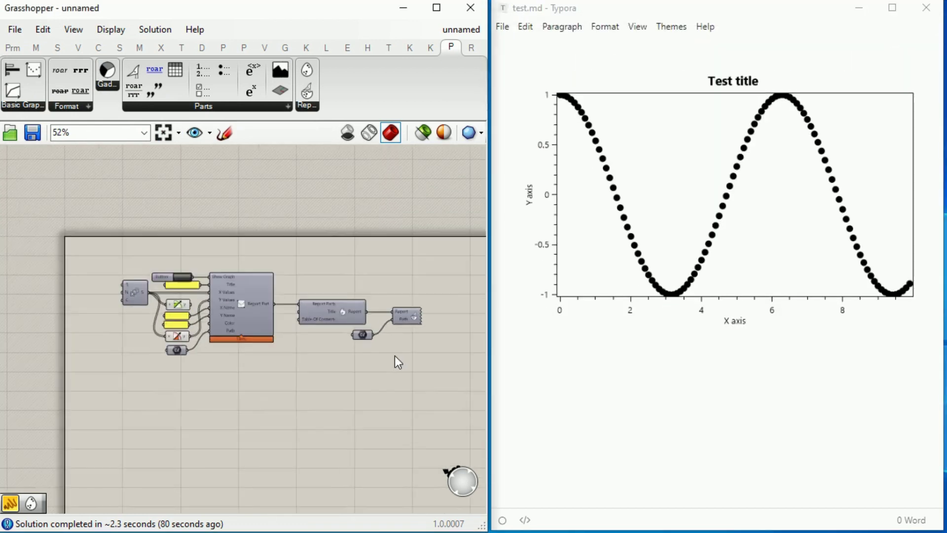
scroll(179, 335, up, 5)
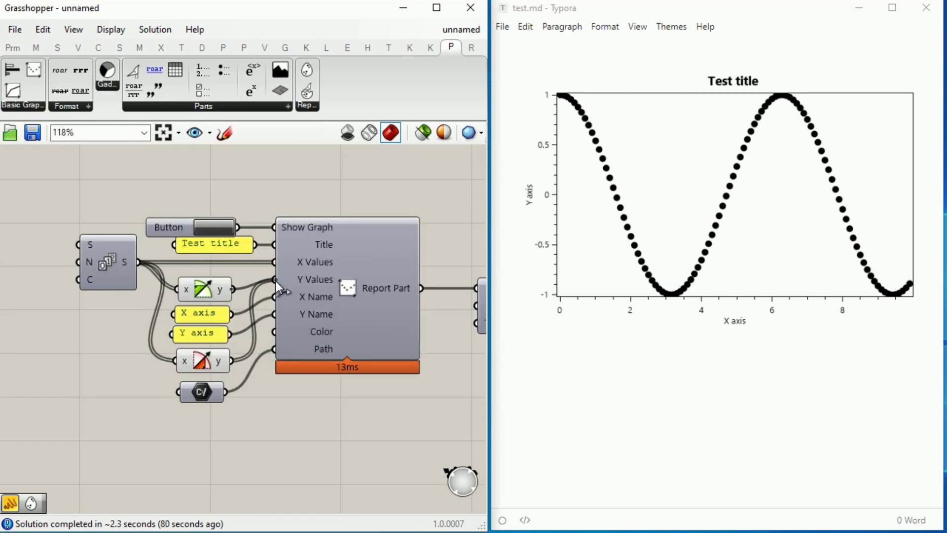
ctrl+drag(276, 280, 272, 302)
scroll(236, 369, down, 2)
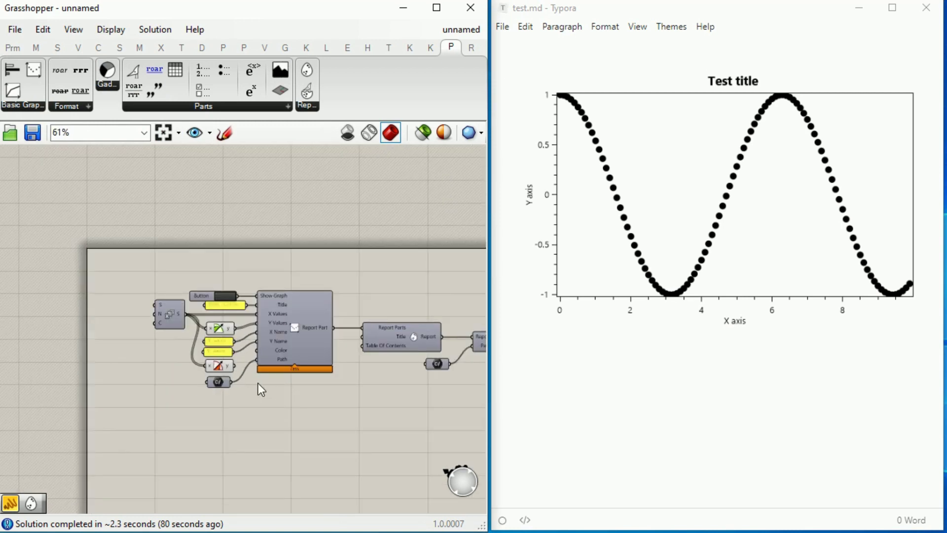
scroll(369, 392, down, 1)
click(575, 11)
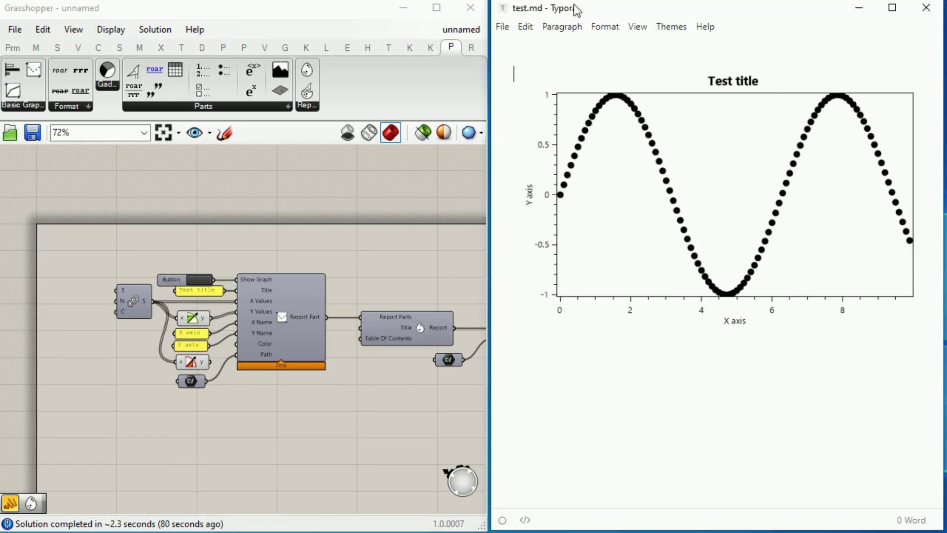
Return to the Grasshopper canvas, set the graph component's Color input to a dark teal-blue, and refresh the report in Typora.
click(229, 397)
scroll(177, 358, up, 2)
drag(138, 271, 154, 295)
click(167, 140)
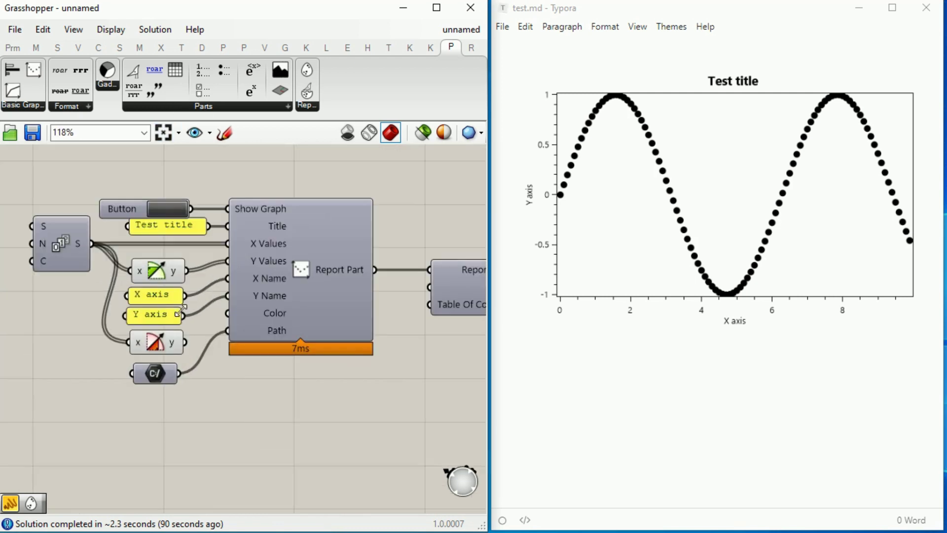
right_click(252, 315)
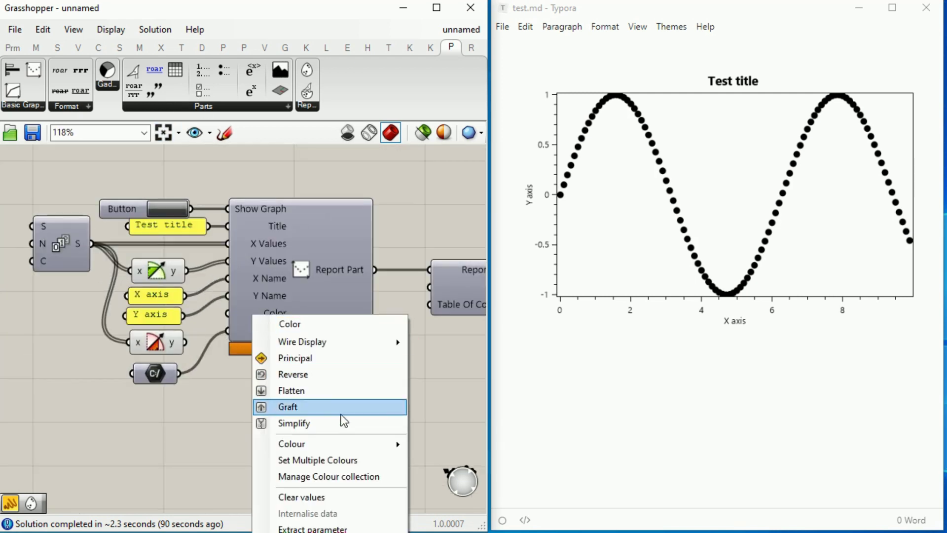
mouse_move(342, 444)
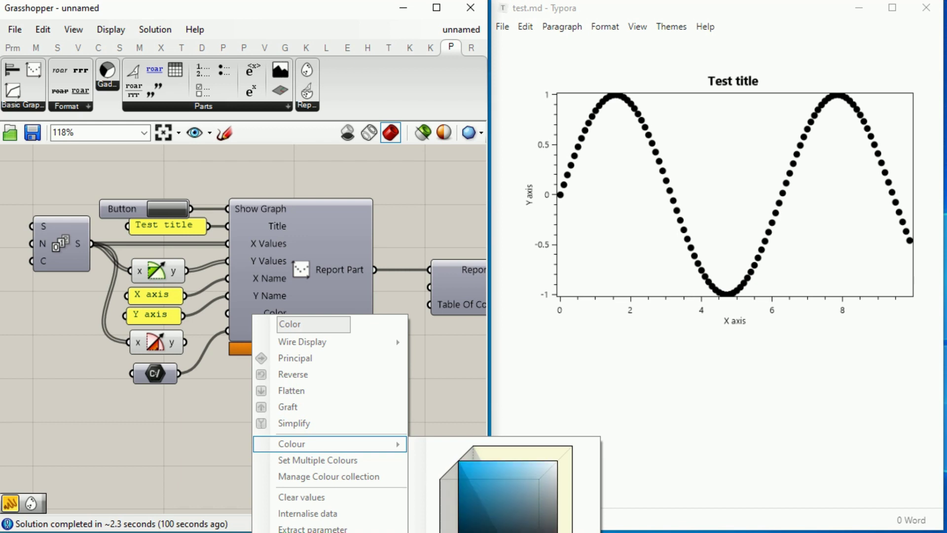
click(230, 432)
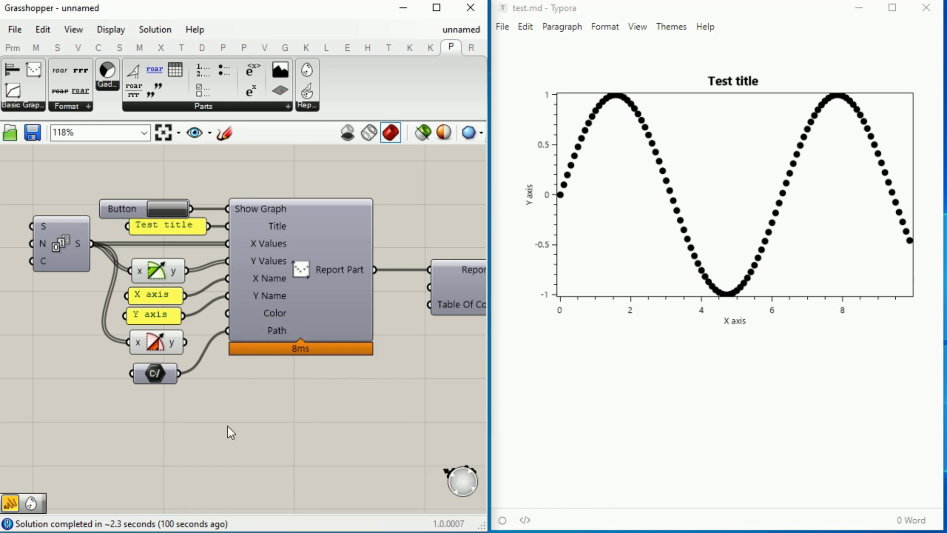
scroll(214, 370, down, 1)
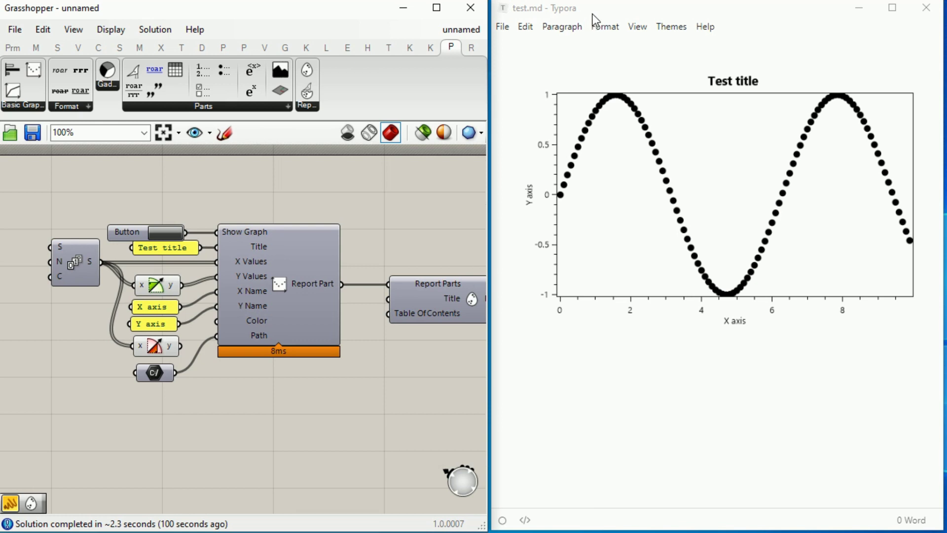
click(558, 64)
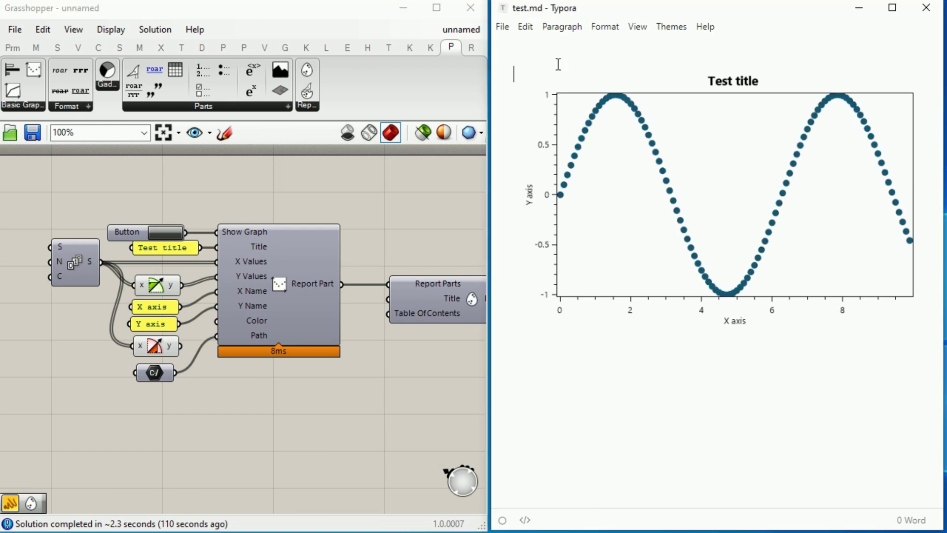
Return to the Grasshopper canvas and change the graph's title panel text to "First graph".
click(322, 395)
scroll(321, 396, down, 1)
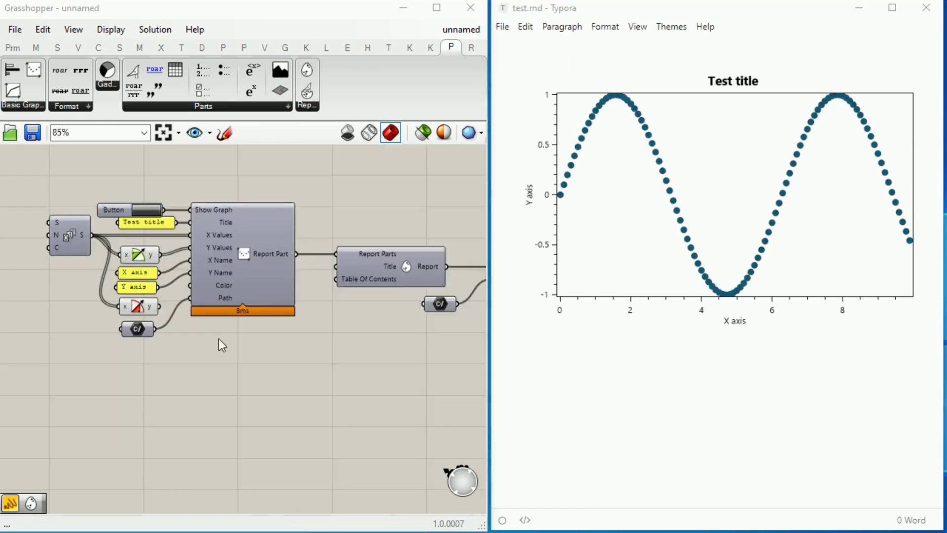
scroll(141, 257, up, 3)
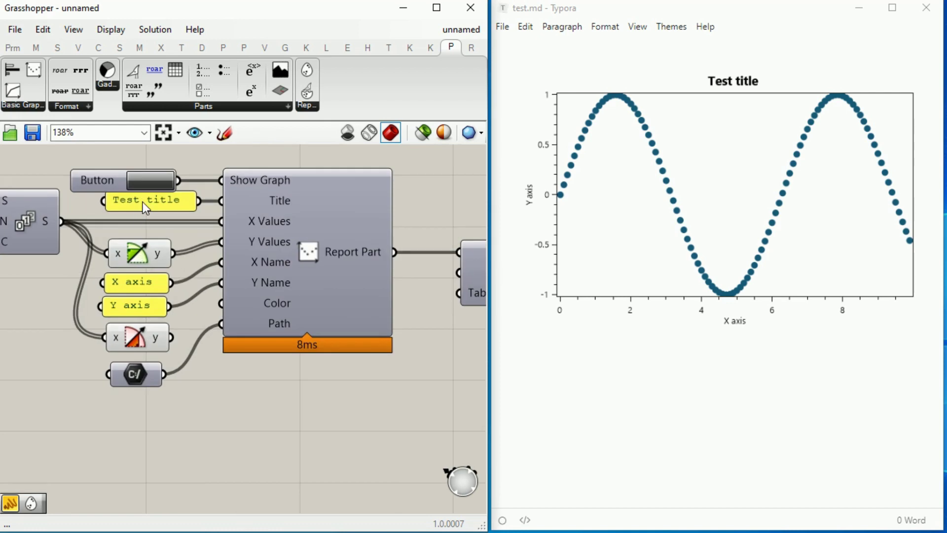
double_click(143, 203)
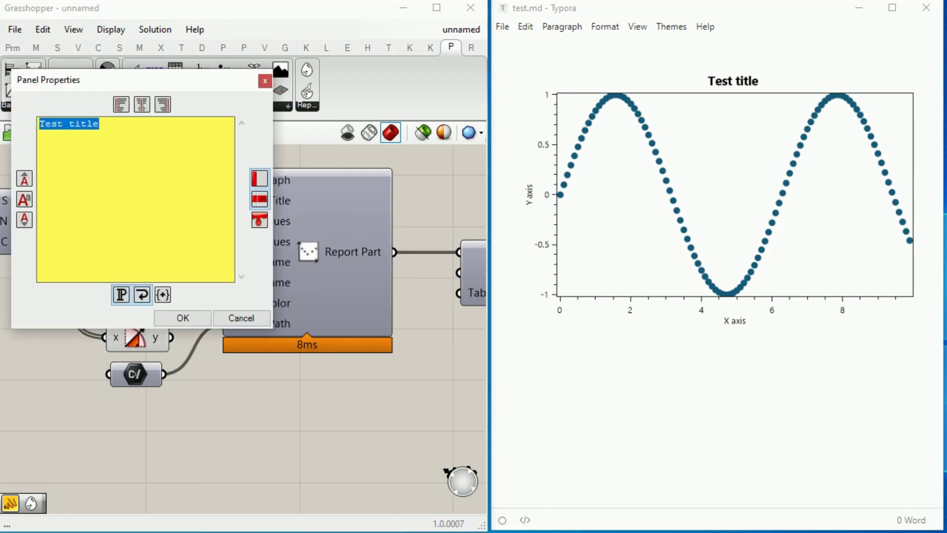
text(First graph)
click(182, 318)
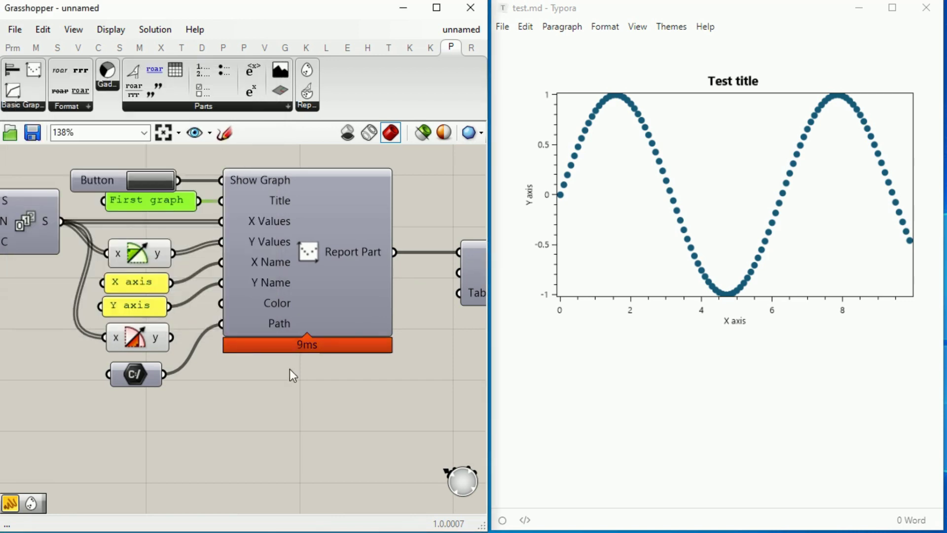